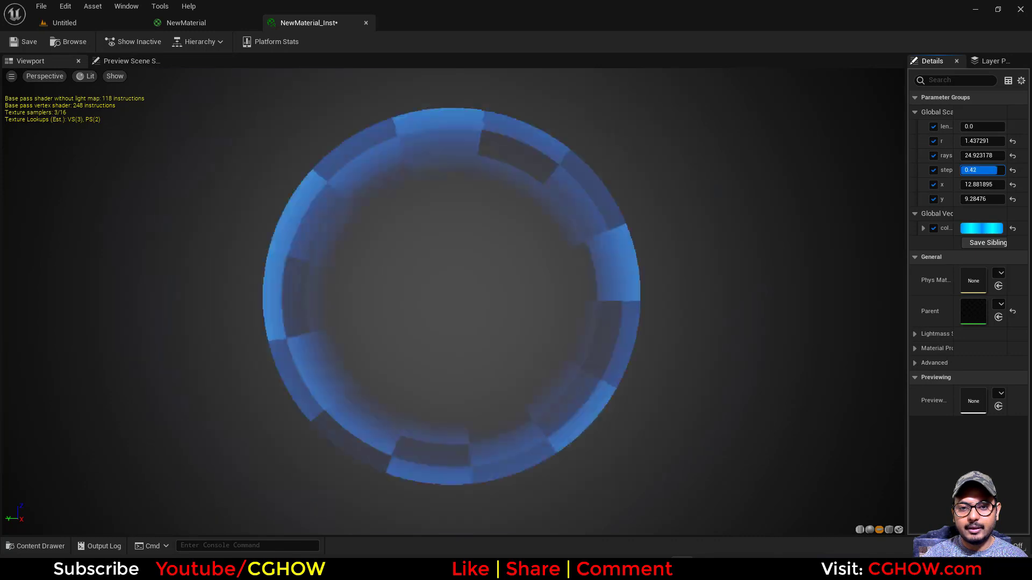
# Step: Sweep the material instance's step parameter through values such as 0.475 and 0.27 down to 0 to preview the effect
pyautogui.press('Return')
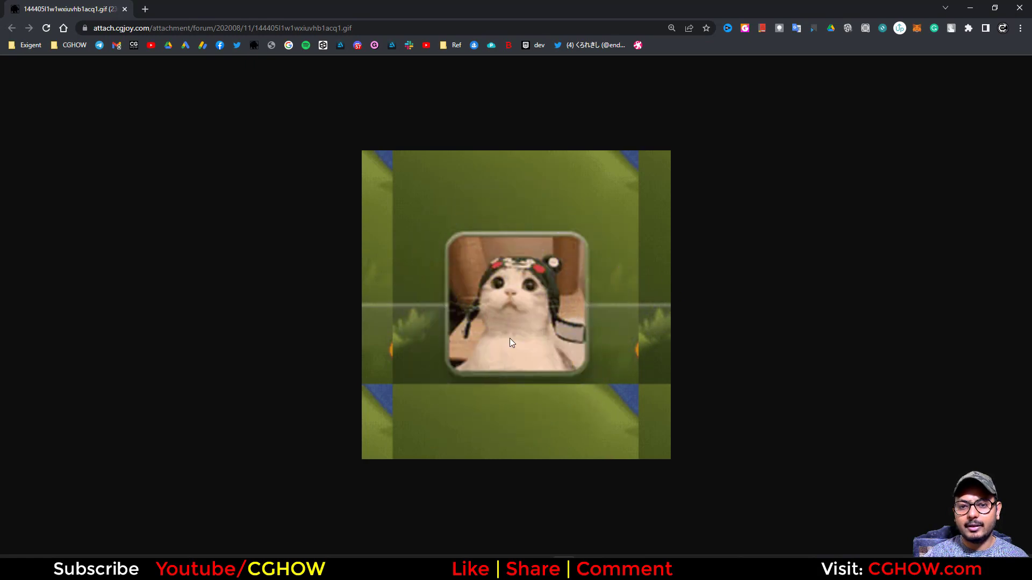
pyautogui.click(967, 8)
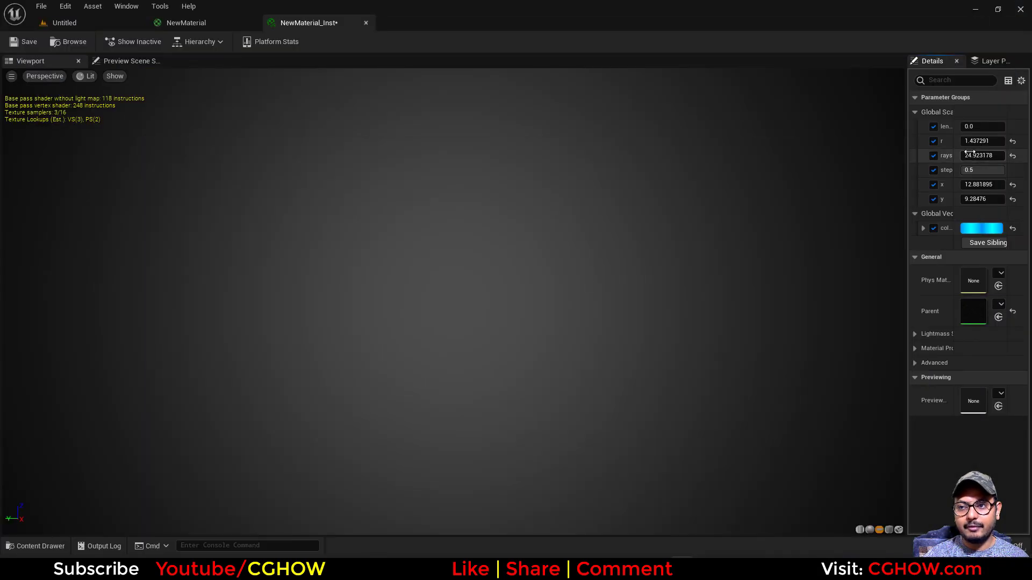
pyautogui.click(977, 170)
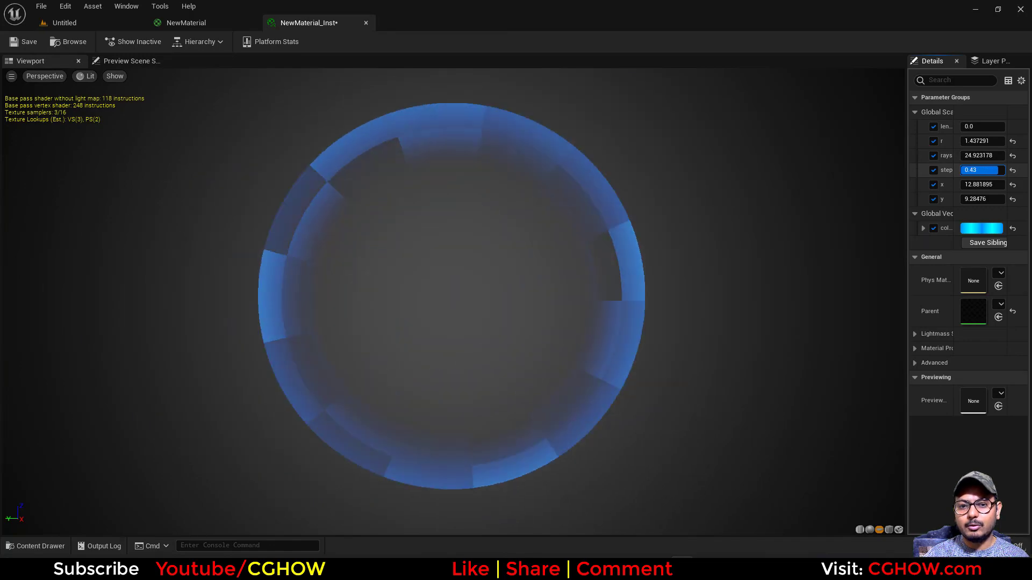
pyautogui.write('0.475')
pyautogui.press('Return')
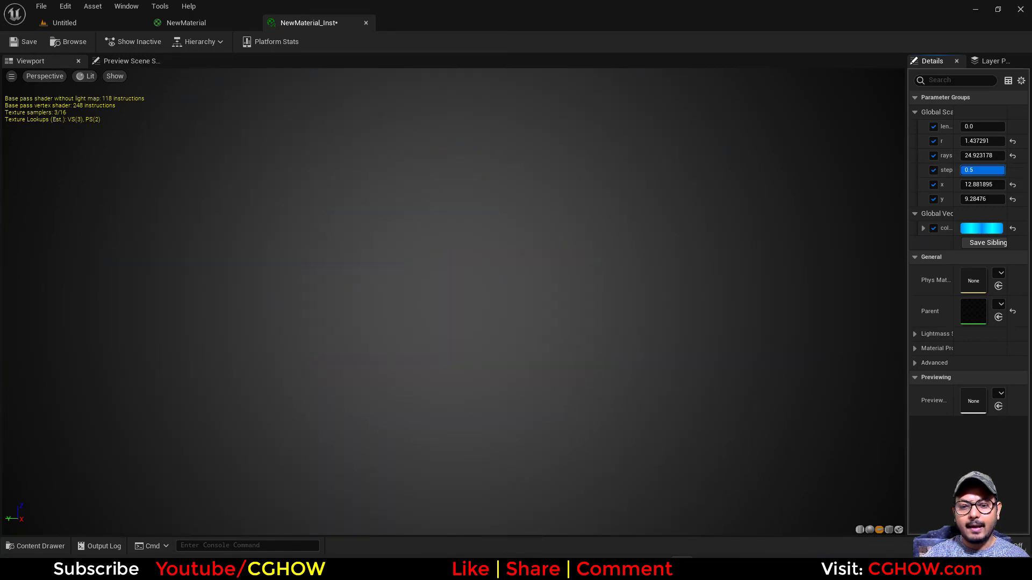
pyautogui.click(996, 169)
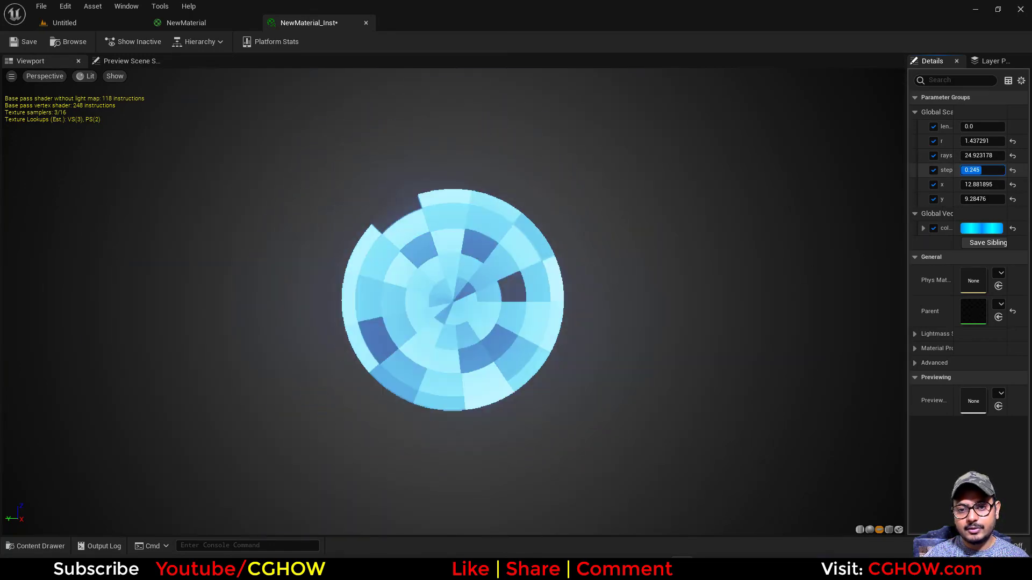
pyautogui.write('0.27')
pyautogui.press('Return')
pyautogui.moveTo(983, 170); pyautogui.dragTo(960, 170)
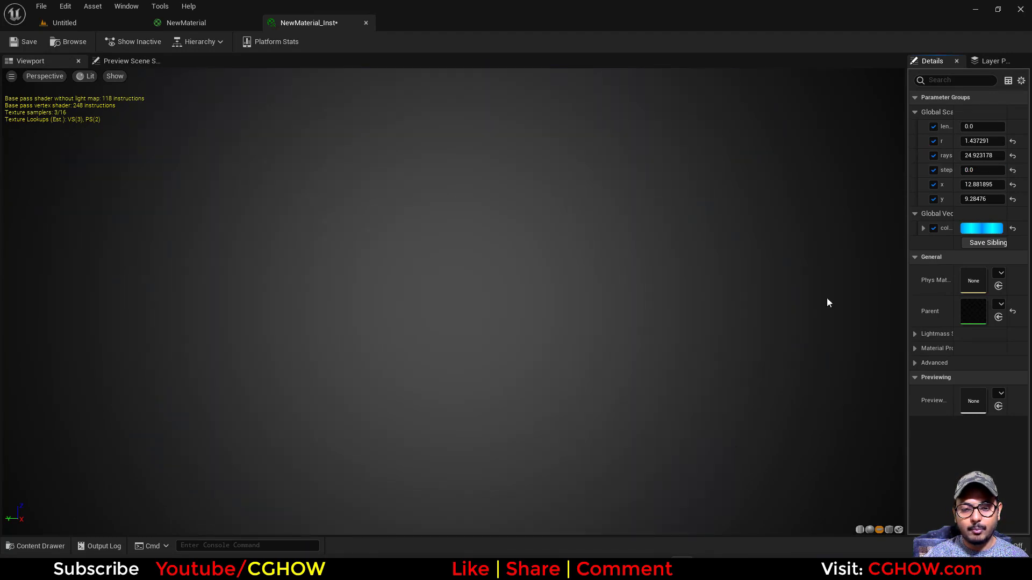
# Step: Switch to the web browser, open Twitter in a new tab and view the CGHOW profile, and return to Unreal Editor
pyautogui.click(554, 564)
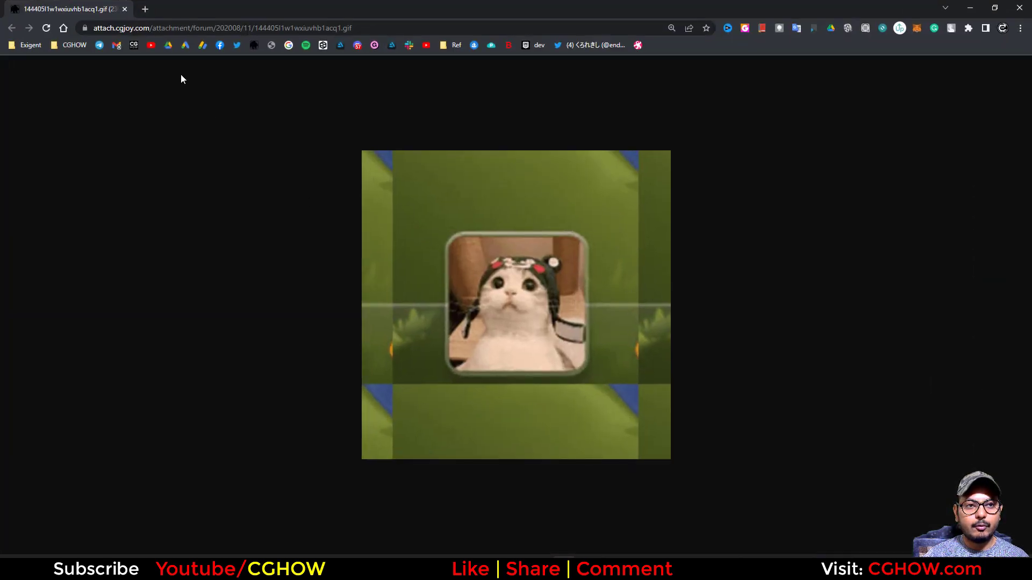
pyautogui.middleClick(234, 45)
pyautogui.click(172, 7)
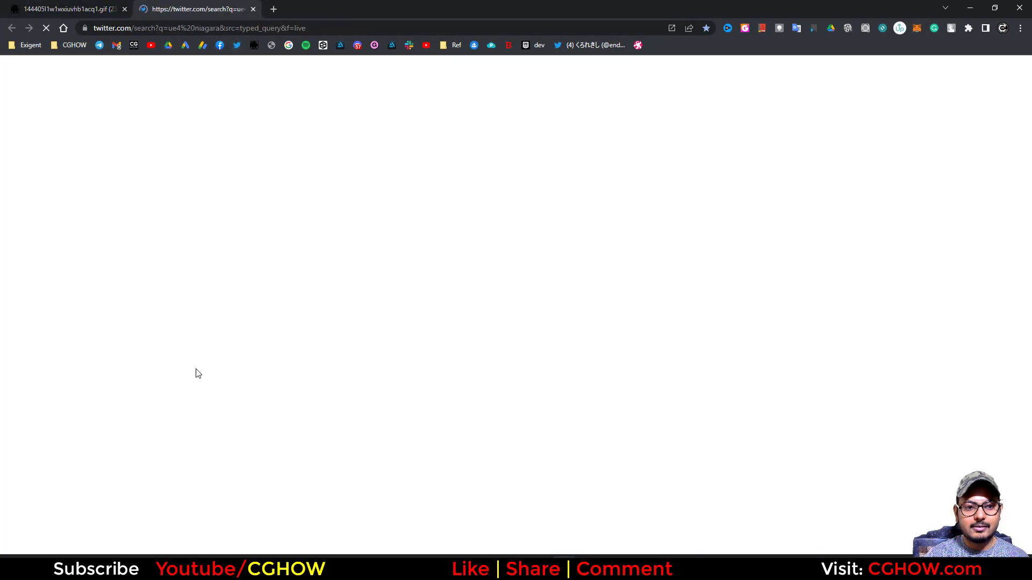
pyautogui.click(225, 292)
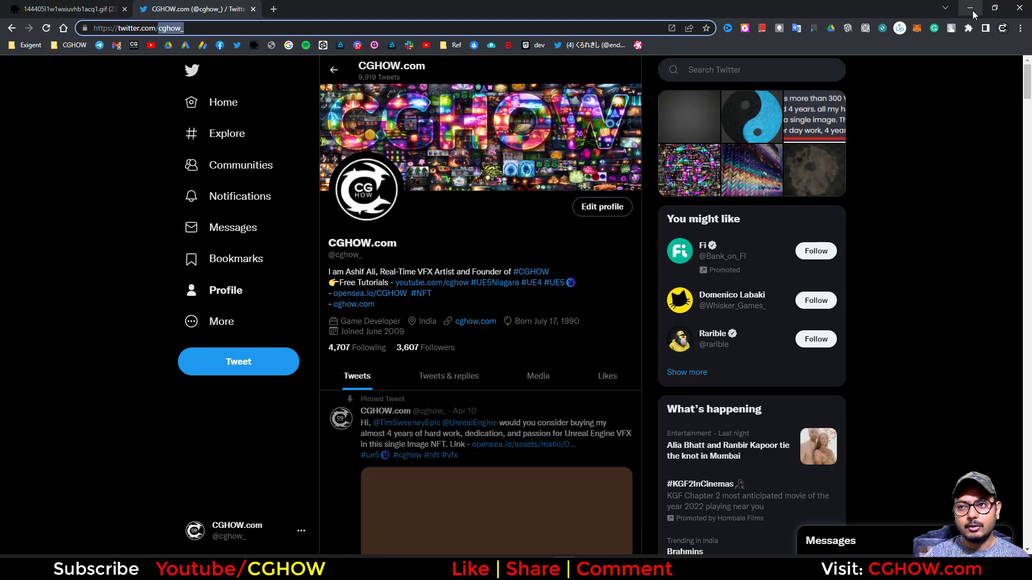
pyautogui.click(971, 8)
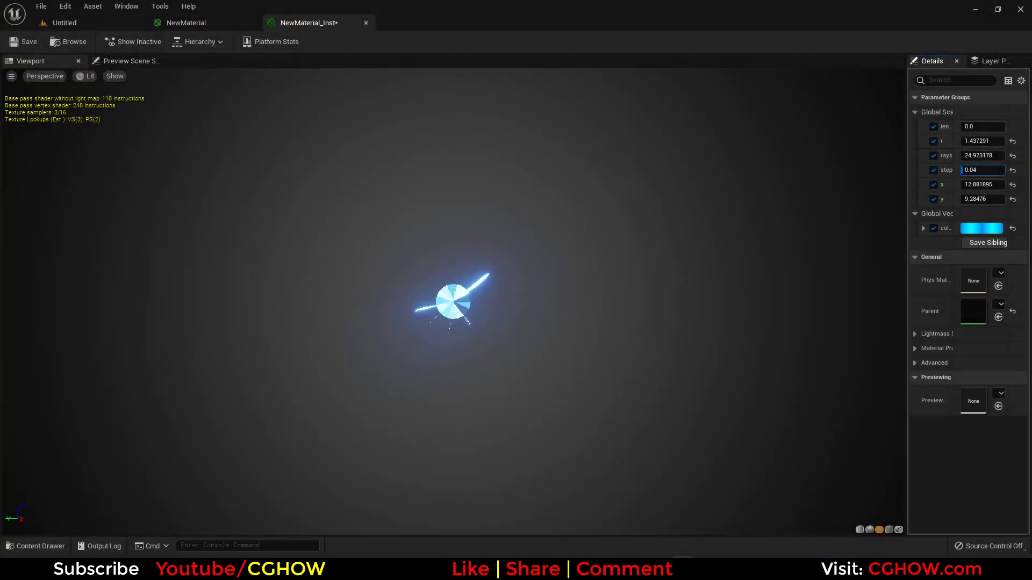
# Step: Compare the effect with the reference GIF in the browser while varying the instance's step parameter, ending at 0.35
pyautogui.click(982, 170)
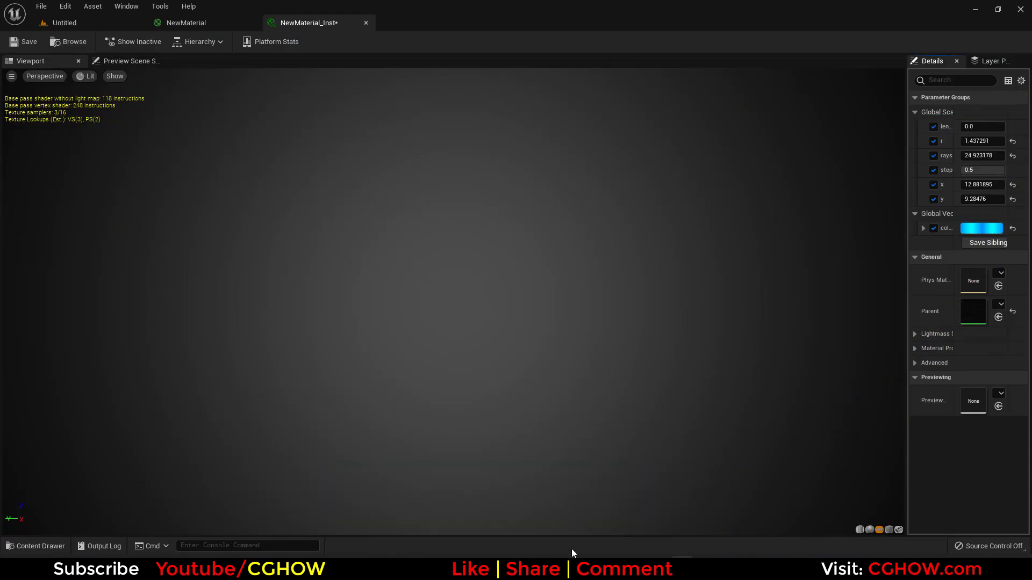
pyautogui.click(564, 564)
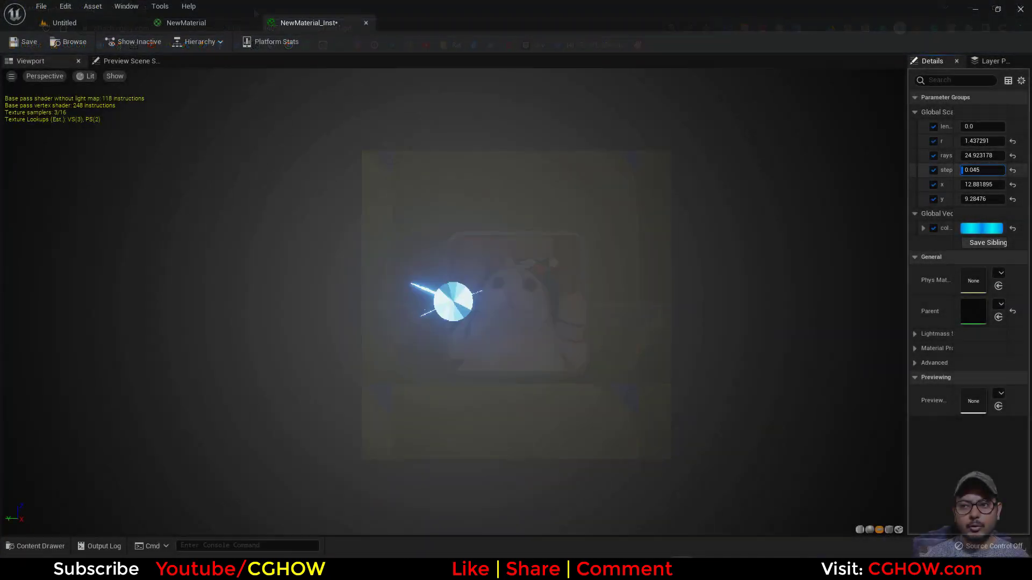
pyautogui.moveTo(962, 170); pyautogui.dragTo(985, 167)
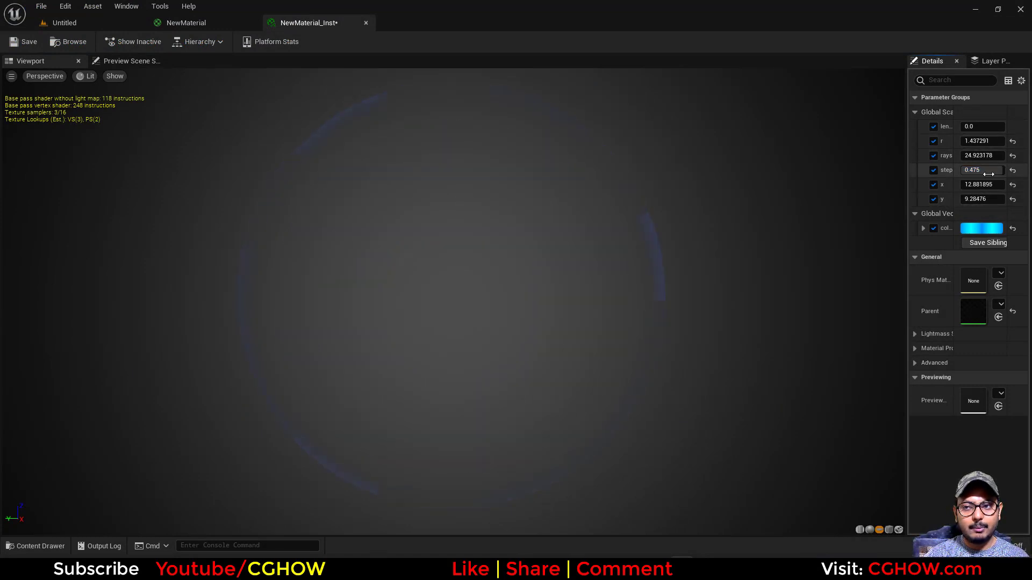
pyautogui.moveTo(991, 172)
pyautogui.mouseDown()
pyautogui.moveTo(963, 170)
pyautogui.moveTo(1004, 170)
pyautogui.moveTo(961, 170)
pyautogui.moveTo(1001, 170)
pyautogui.mouseUp()
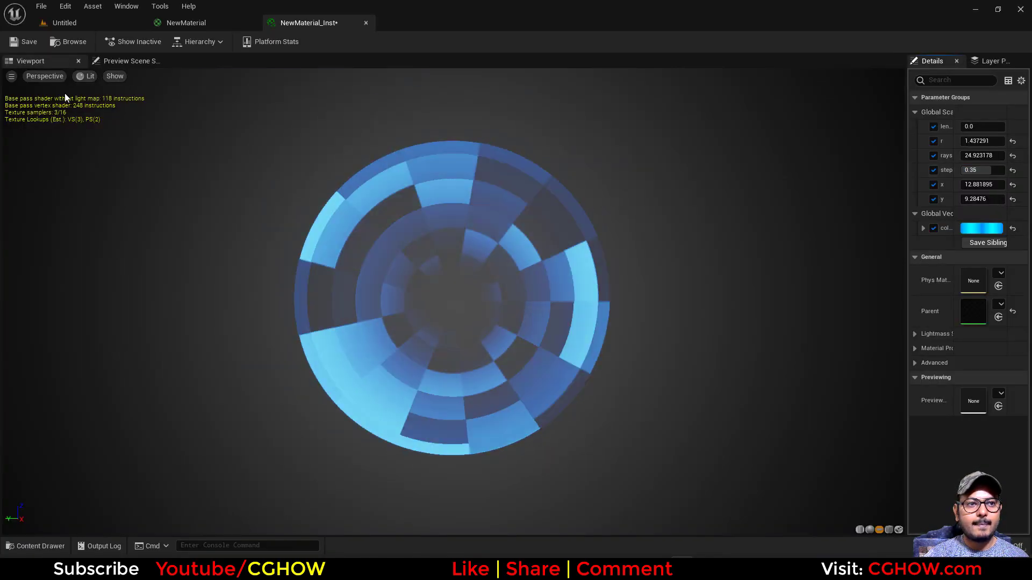
# Step: Examine the node graph of the parent NewMaterial, and close the open material editors
pyautogui.click(67, 42)
pyautogui.doubleClick(162, 459)
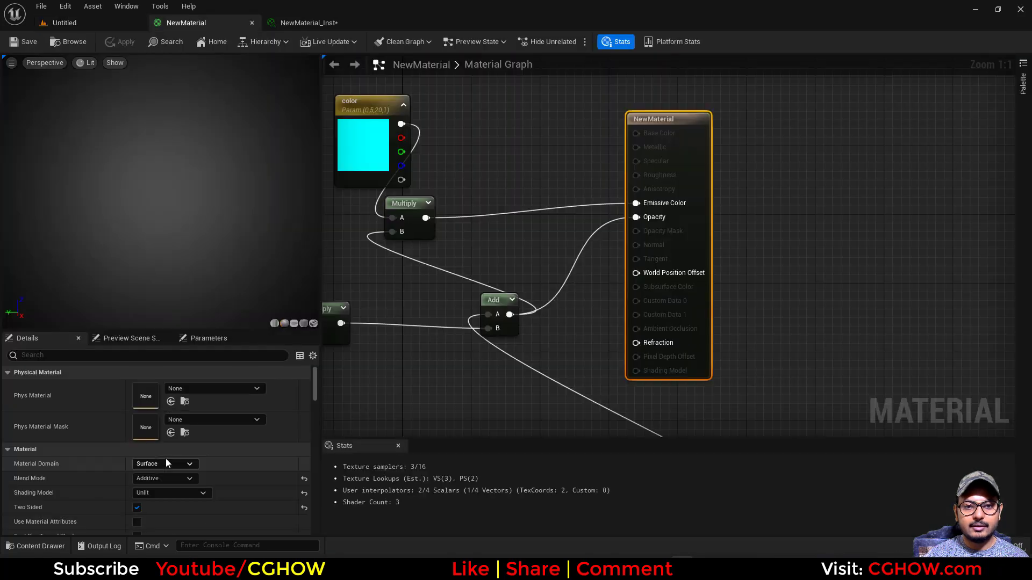
pyautogui.scroll(-6, 551, 286)
pyautogui.scroll(-1, 551, 286)
pyautogui.moveTo(550, 286); pyautogui.dragTo(648, 253, button='right')
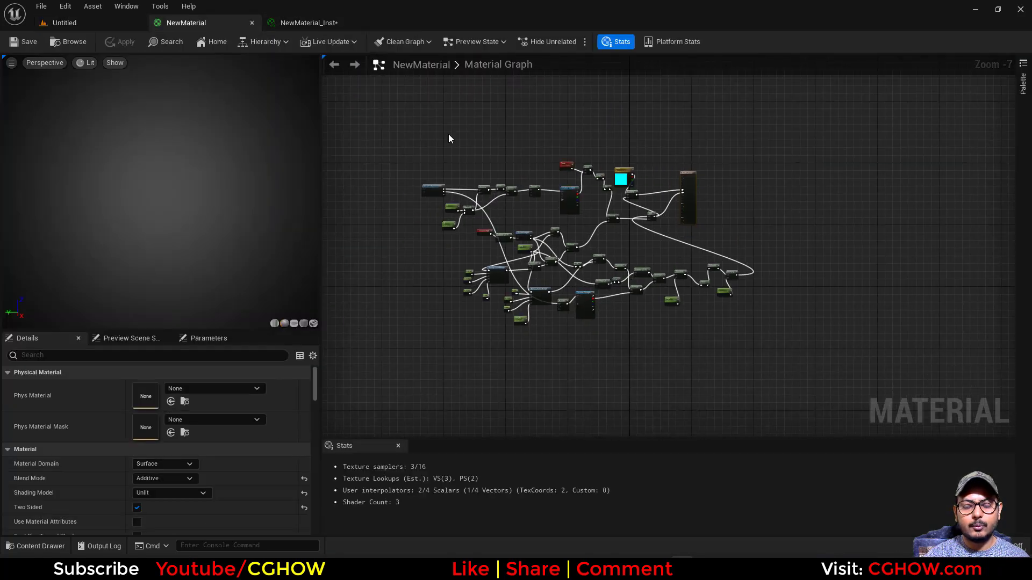
pyautogui.scroll(3, 515, 215)
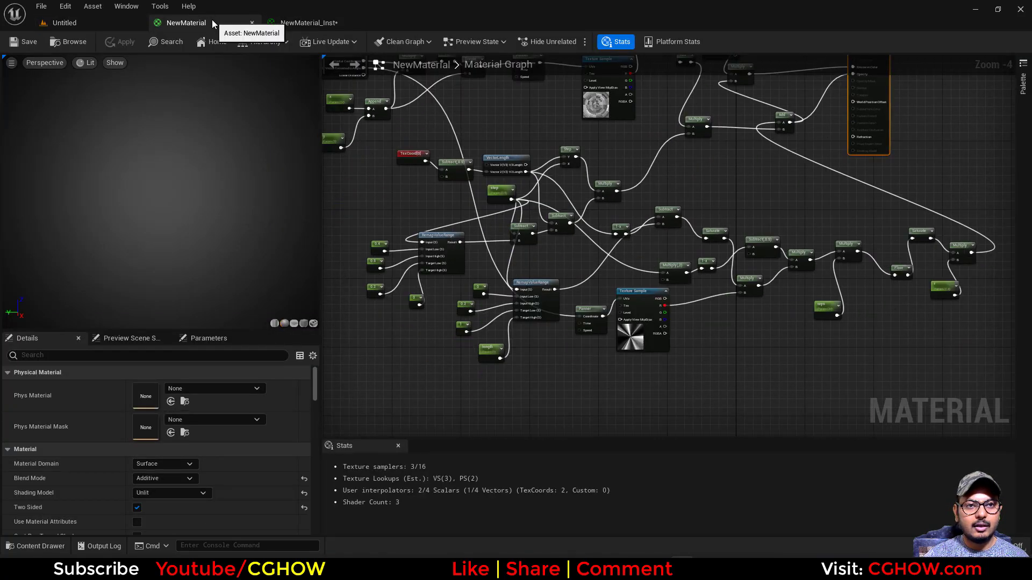
pyautogui.middleClick(212, 20)
pyautogui.middleClick(212, 20)
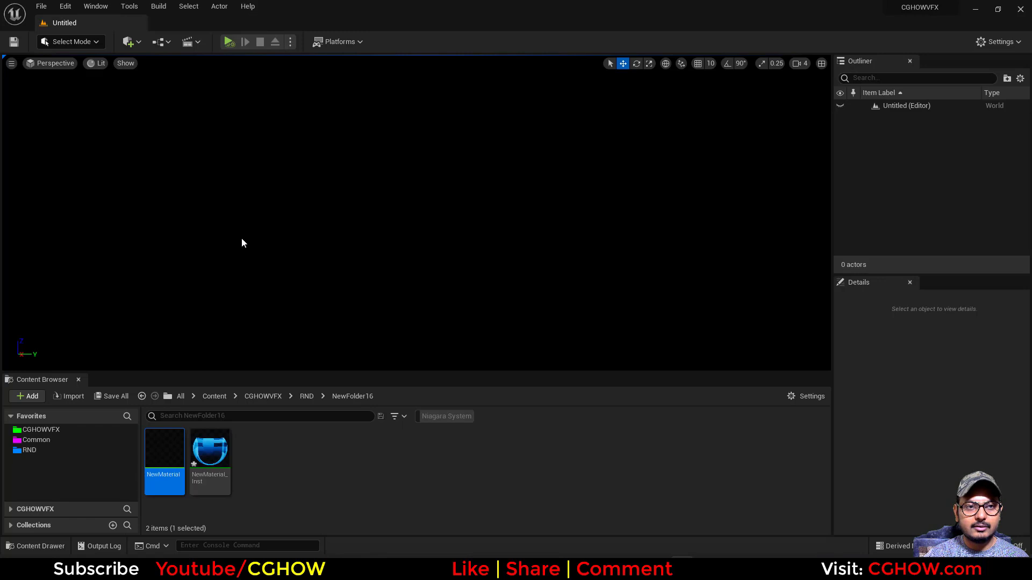
# Step: Reopen the NewMaterial_Inst material instance and lower its step parameter
pyautogui.click(107, 398)
pyautogui.click(598, 404)
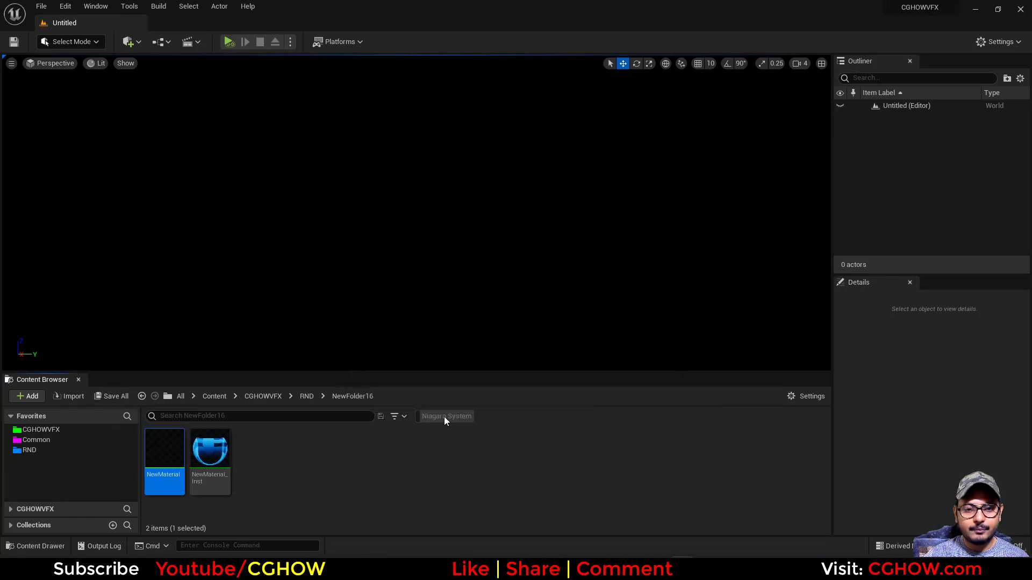
pyautogui.doubleClick(209, 464)
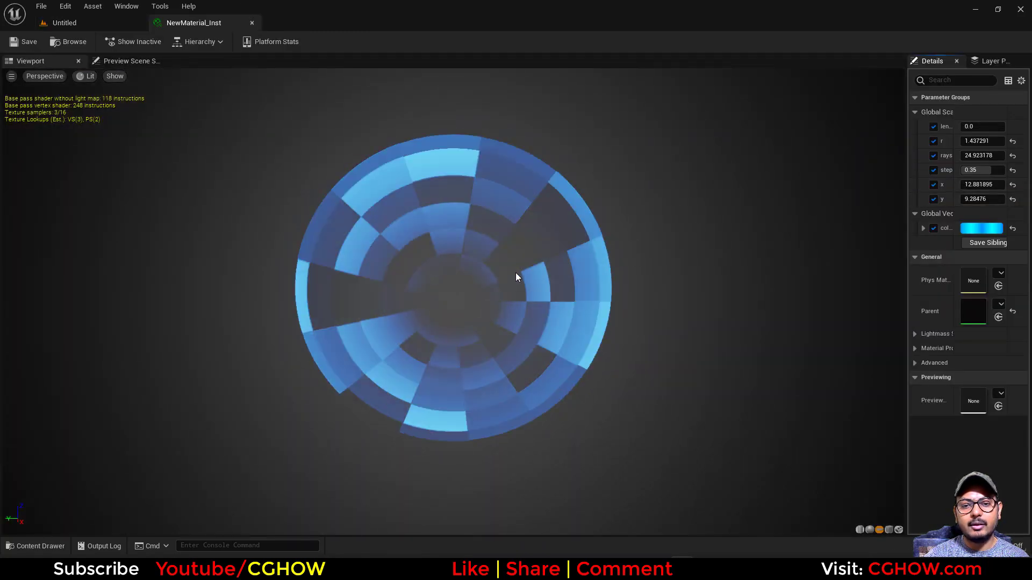
pyautogui.moveTo(993, 170); pyautogui.dragTo(857, 155)
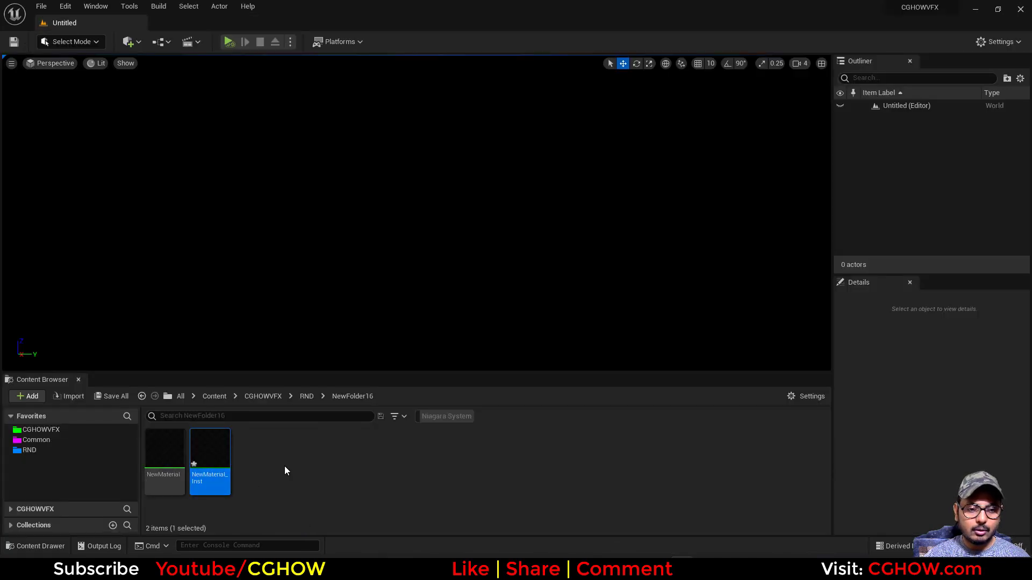
# Step: Create a folder named test inside NewFolder16 and open it
pyautogui.click(154, 471)
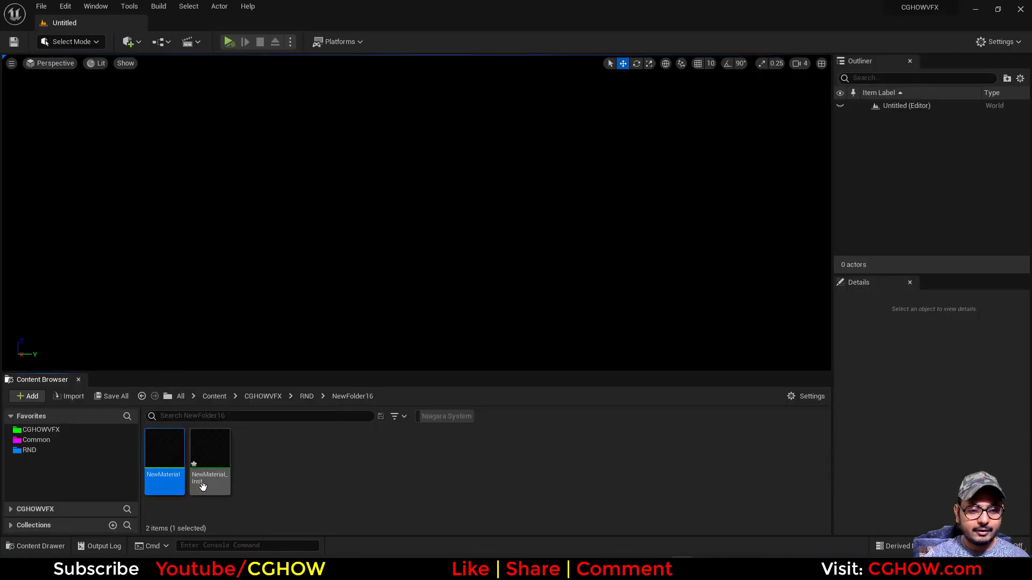
pyautogui.rightClick(294, 455)
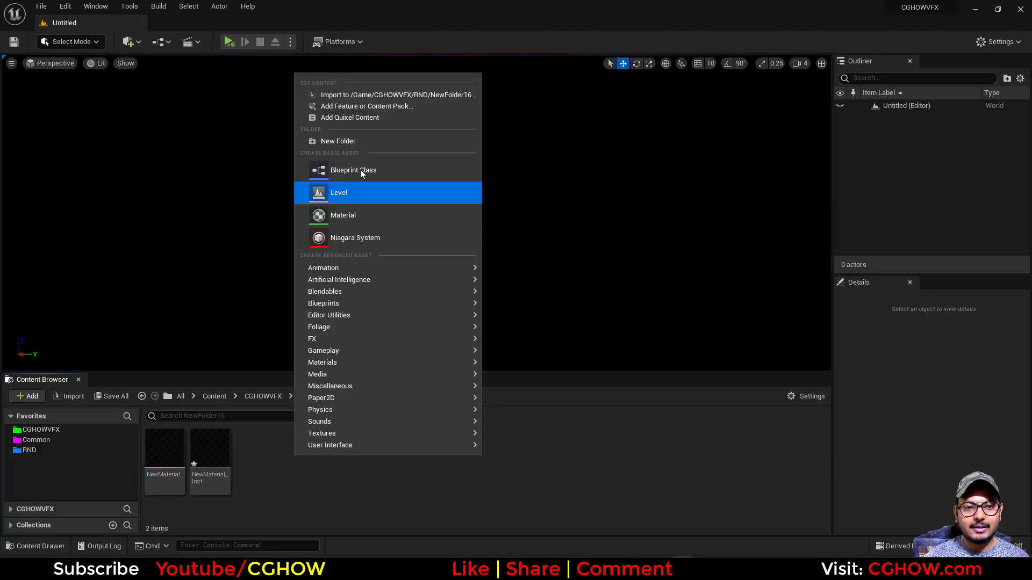
pyautogui.click(349, 142)
pyautogui.write('test')
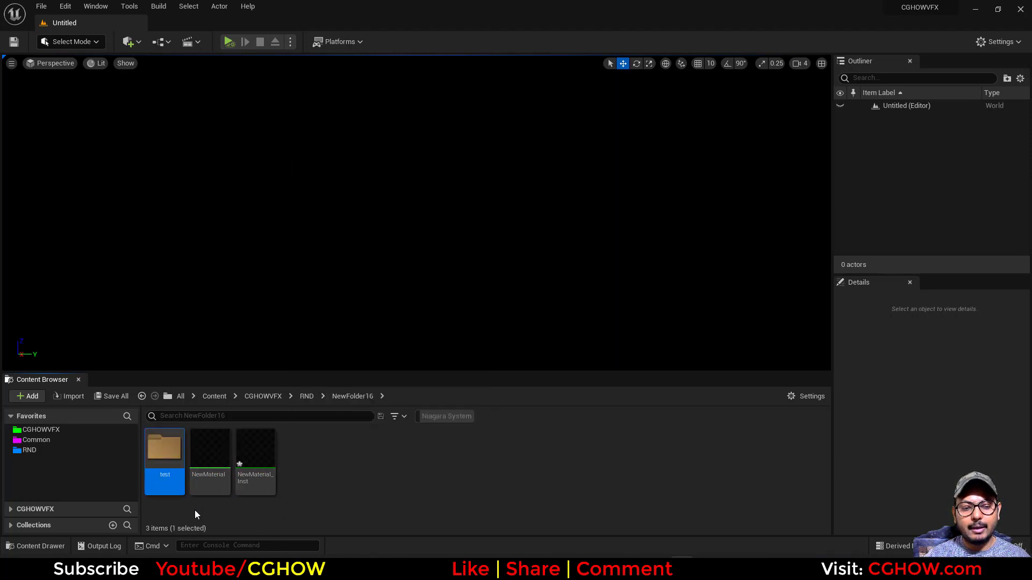
pyautogui.doubleClick(174, 458)
# Step: Create a material with the default name in the test folder and open it for editing
pyautogui.rightClick(206, 472)
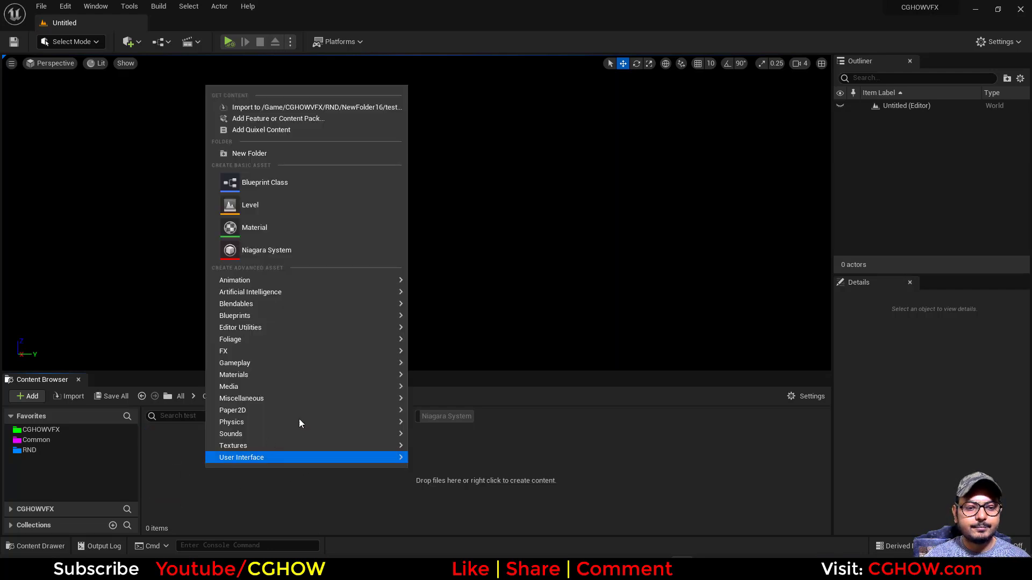
pyautogui.click(261, 229)
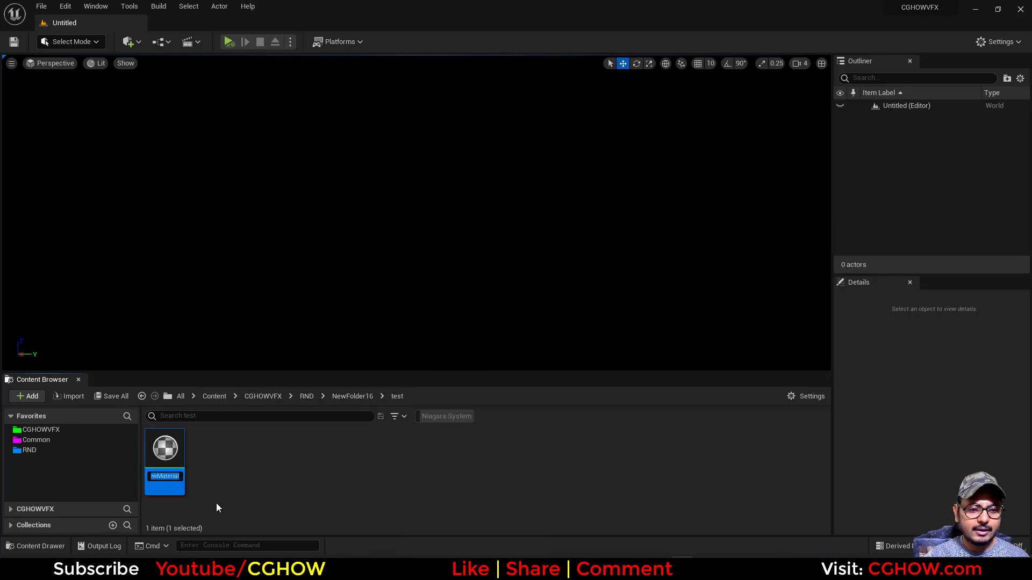
pyautogui.press('Return')
pyautogui.doubleClick(164, 455)
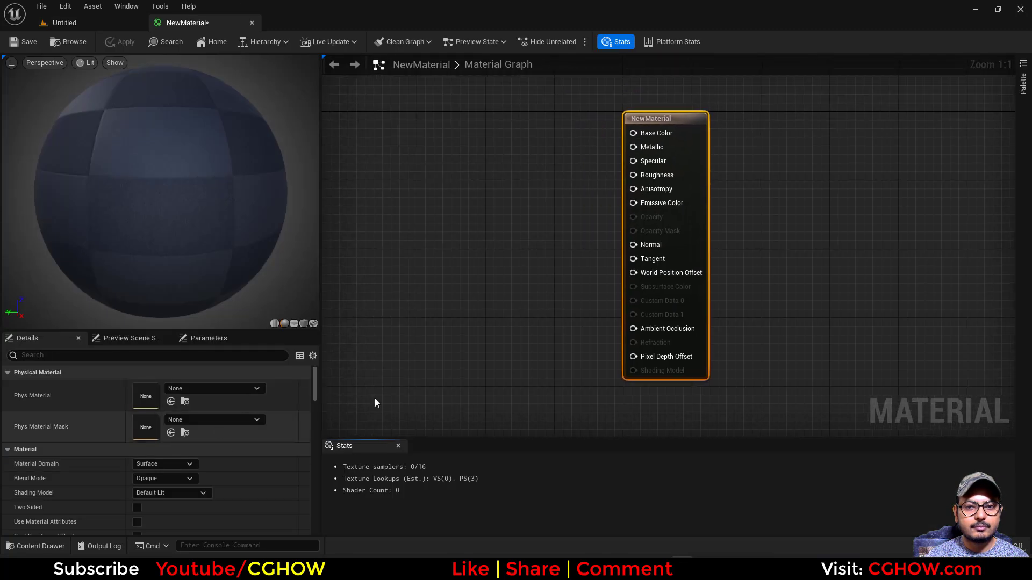
# Step: Switch the material preview to a plane mesh and hide the shader statistics to enlarge the graph area
pyautogui.click(294, 324)
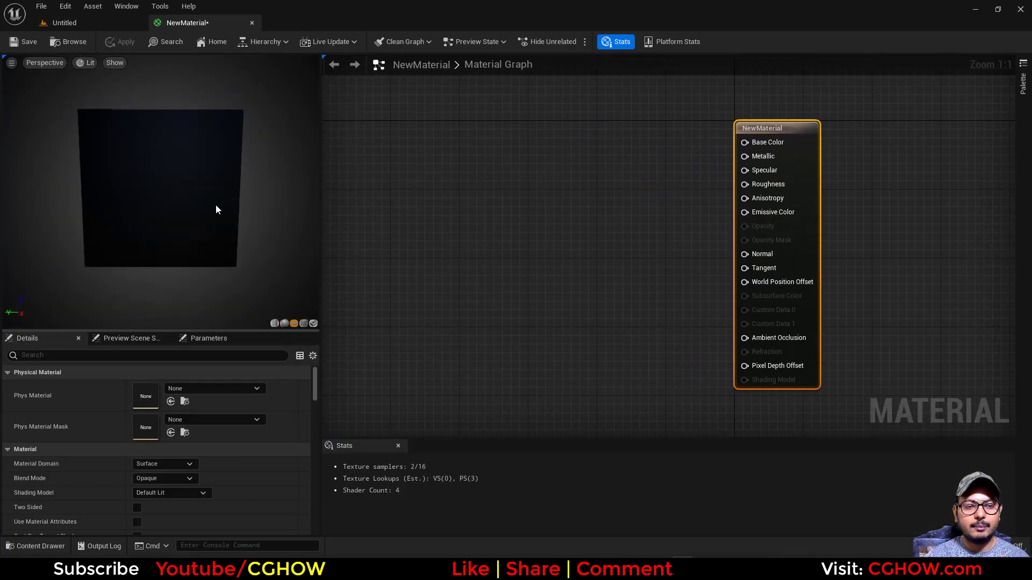
pyautogui.moveTo(581, 305); pyautogui.dragTo(572, 282, button='right')
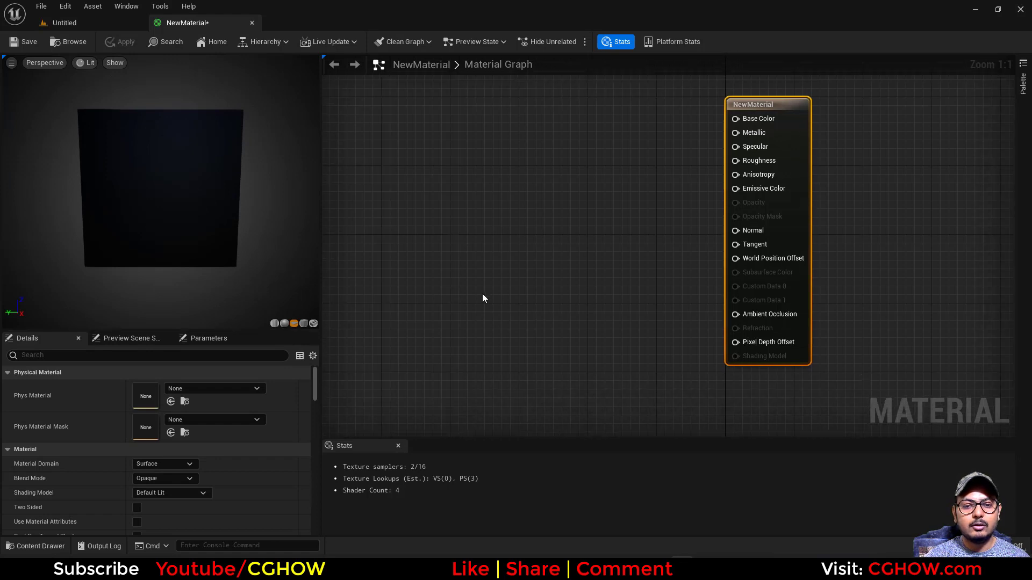
pyautogui.moveTo(482, 295); pyautogui.dragTo(553, 328, button='right')
pyautogui.click(398, 446)
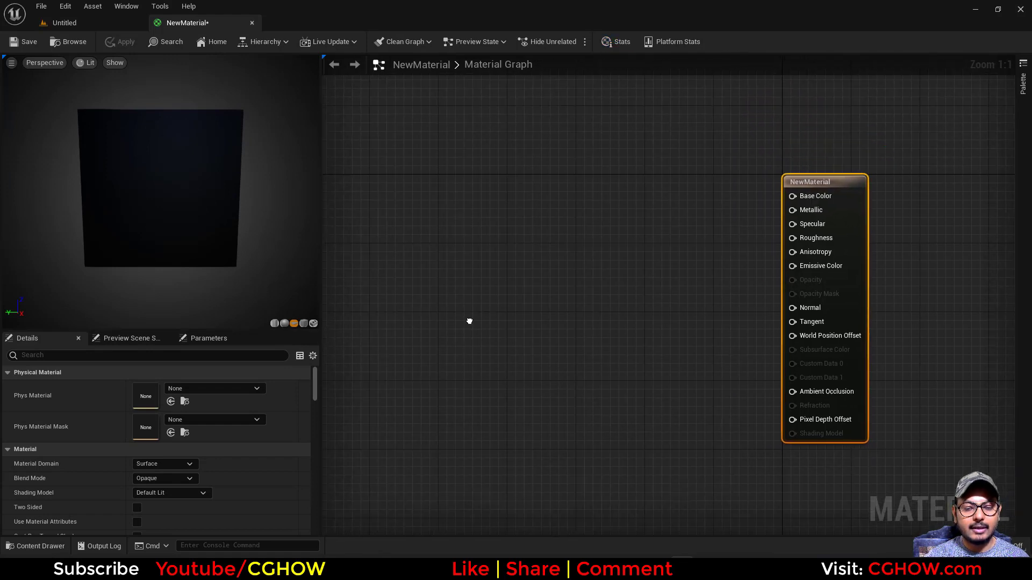
pyautogui.moveTo(301, 253); pyautogui.dragTo(231, 226)
# Step: Set the new material's shading model to Unlit and its blend mode to Additive
pyautogui.scroll(-1, 183, 449)
pyautogui.click(171, 459)
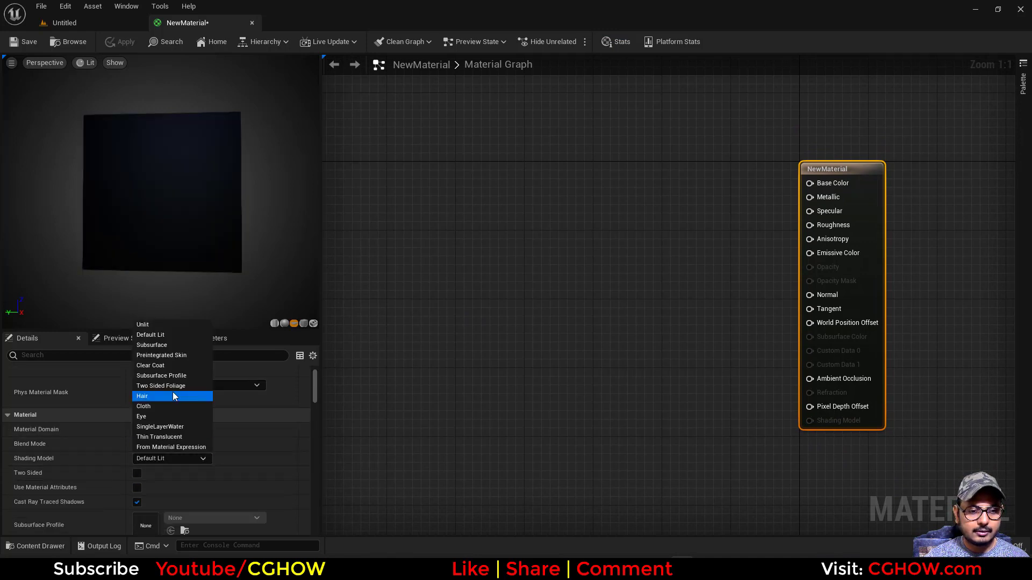
pyautogui.click(150, 325)
pyautogui.click(162, 444)
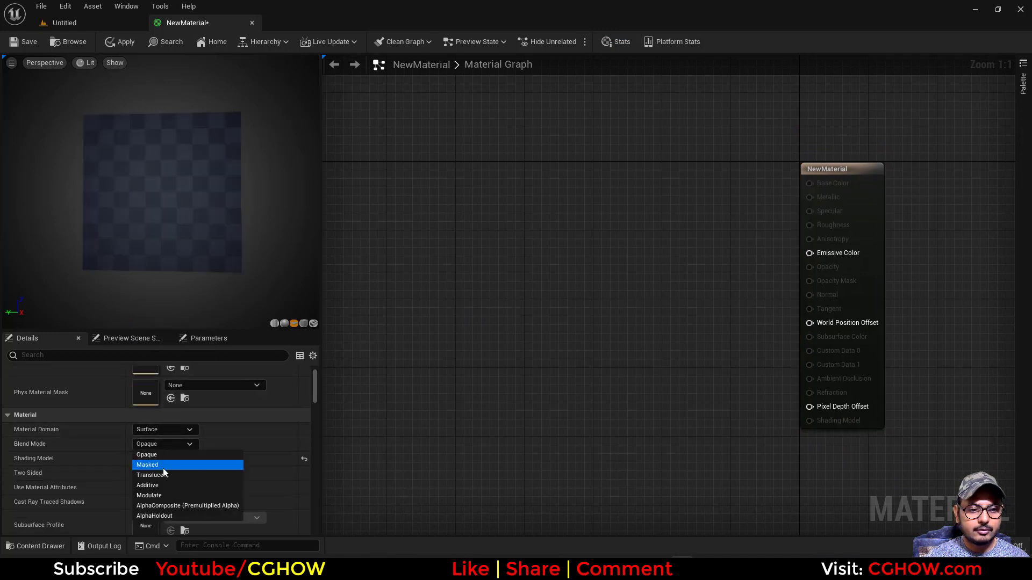
pyautogui.click(159, 485)
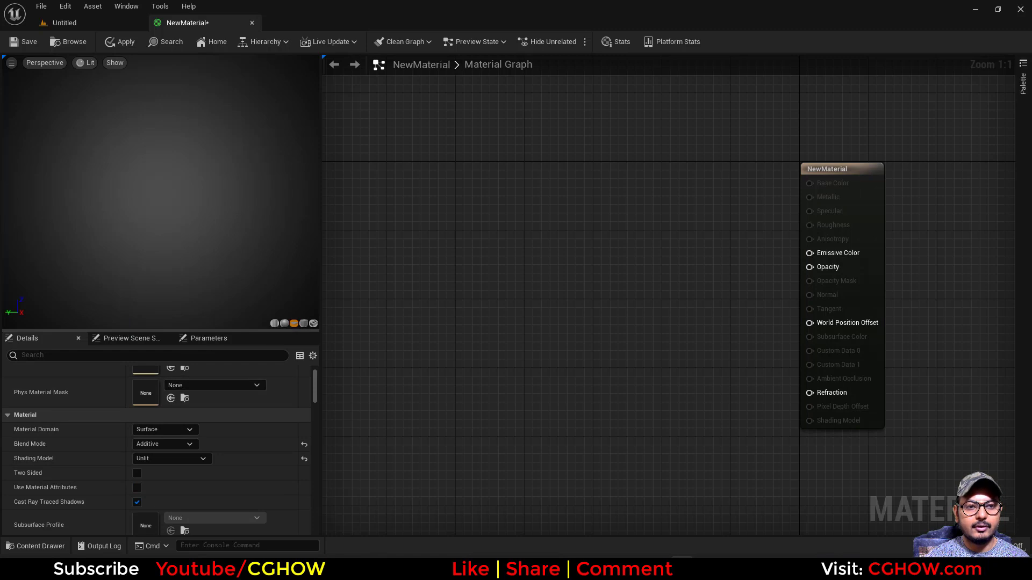
pyautogui.moveTo(524, 307); pyautogui.dragTo(476, 308, button='right')
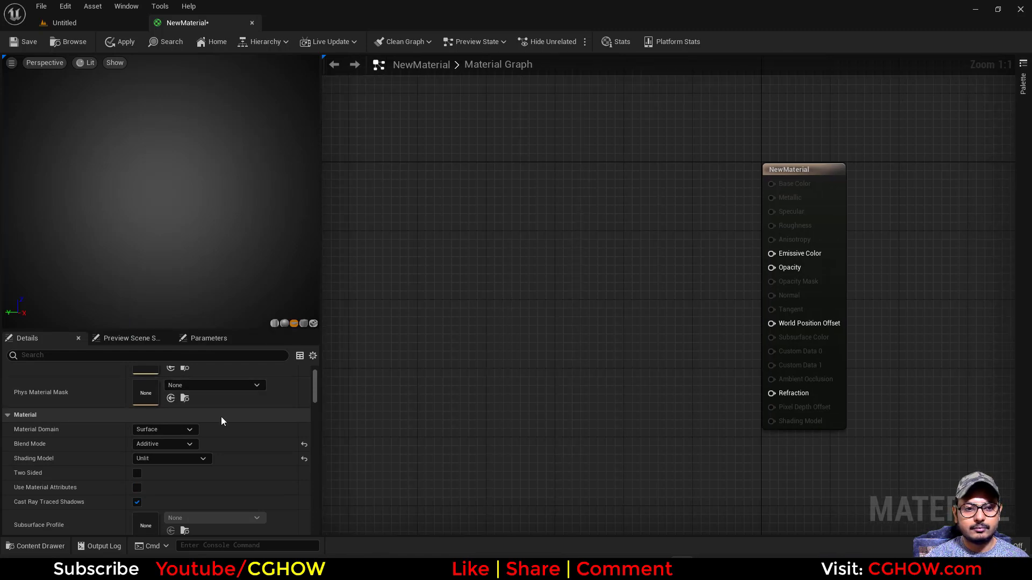
pyautogui.moveTo(405, 278); pyautogui.dragTo(434, 264, button='right')
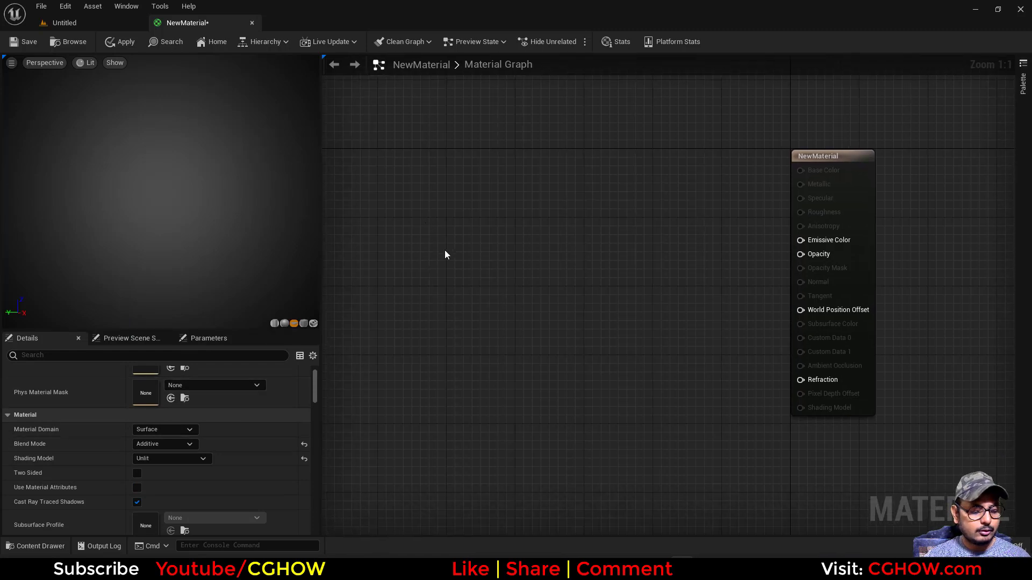
# Step: Add a Texture Sample node to the graph and assign the T_Noise_01 texture to it
pyautogui.click(450, 236)
pyautogui.click(230, 455)
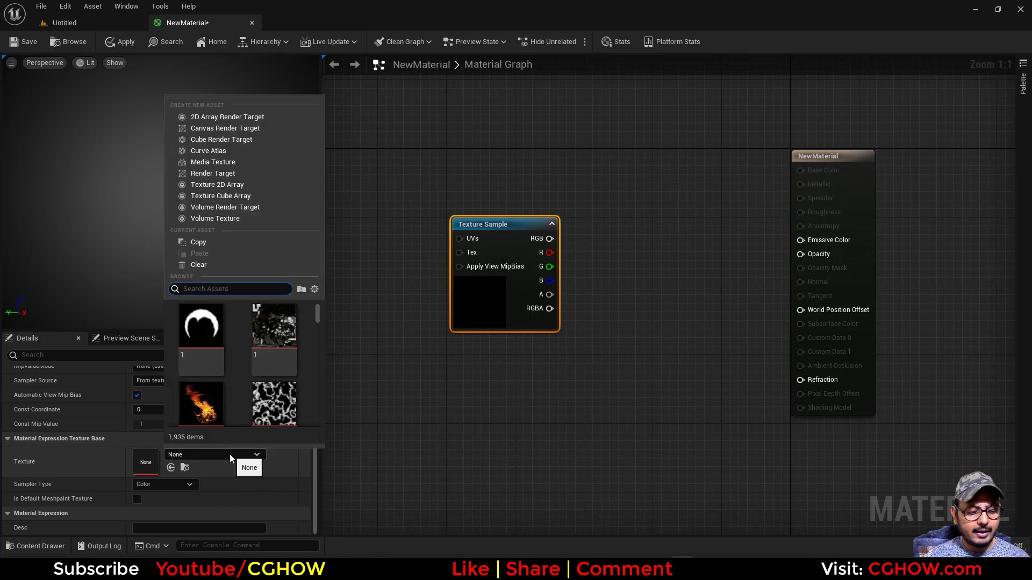
pyautogui.write('noise')
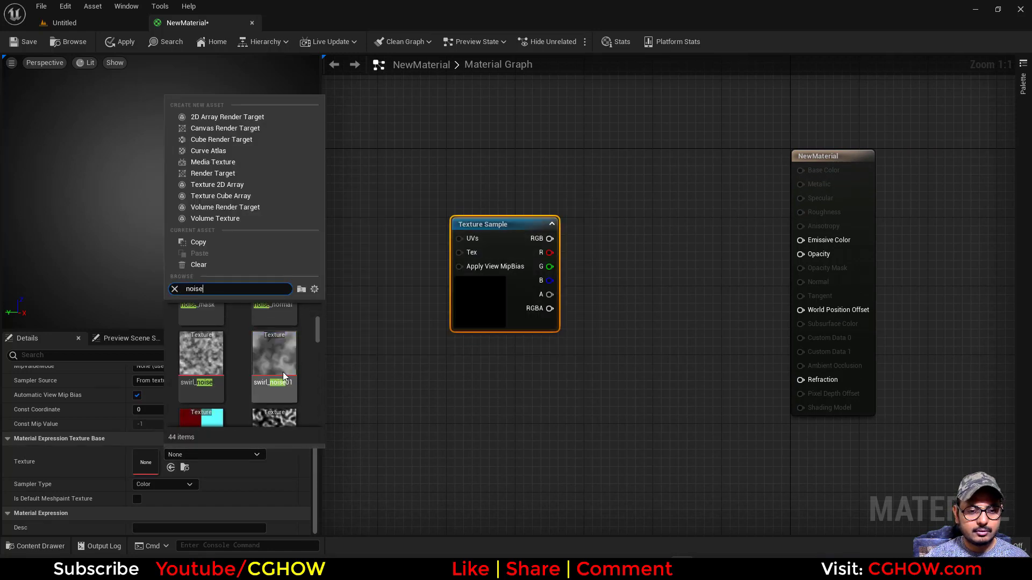
pyautogui.scroll(-5, 284, 372)
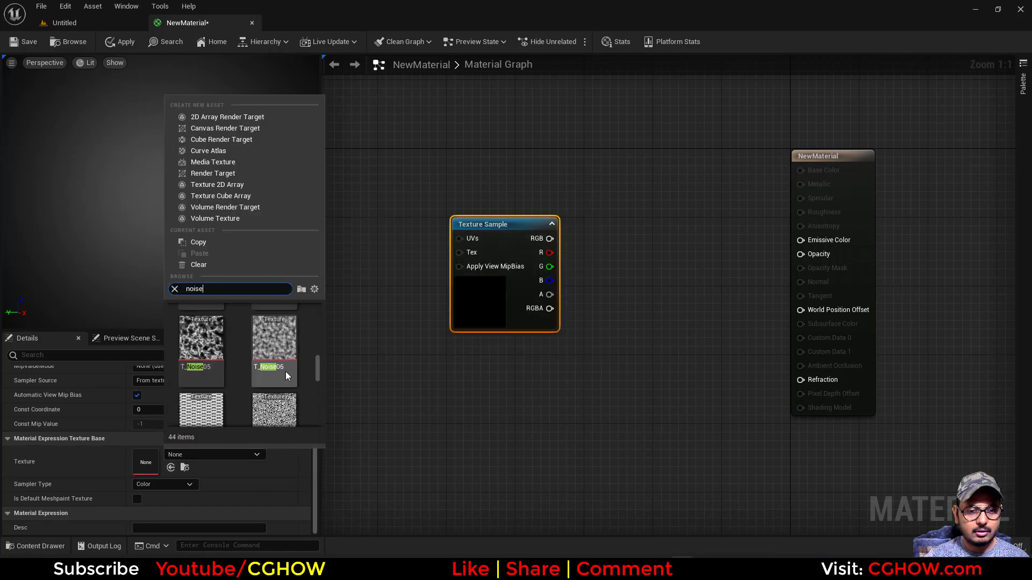
pyautogui.scroll(3, 288, 369)
pyautogui.click(288, 369)
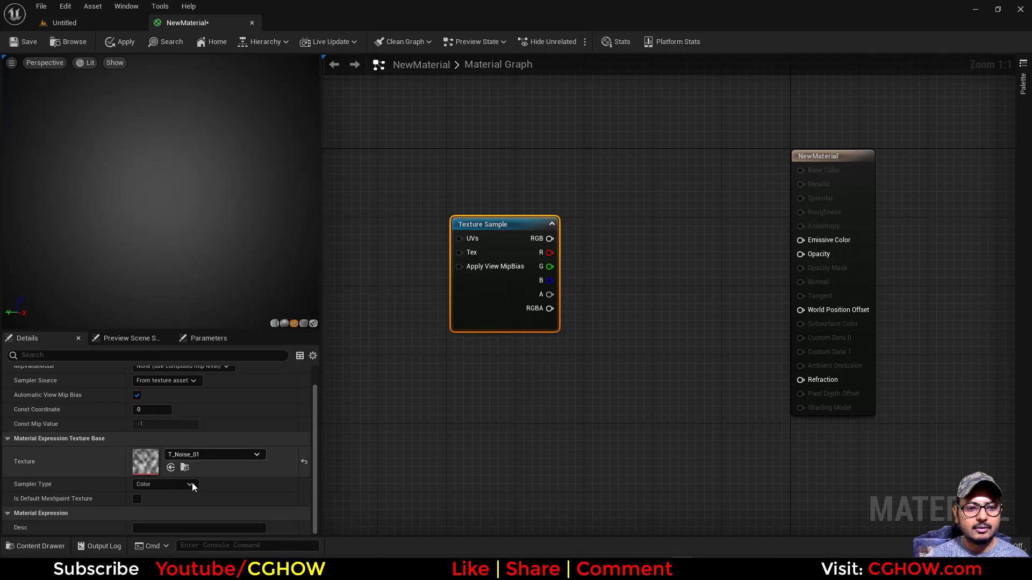
# Step: Inspect T_Noise_01 in the texture editor, close it, and preview the Texture Sample node on the plane
pyautogui.doubleClick(154, 473)
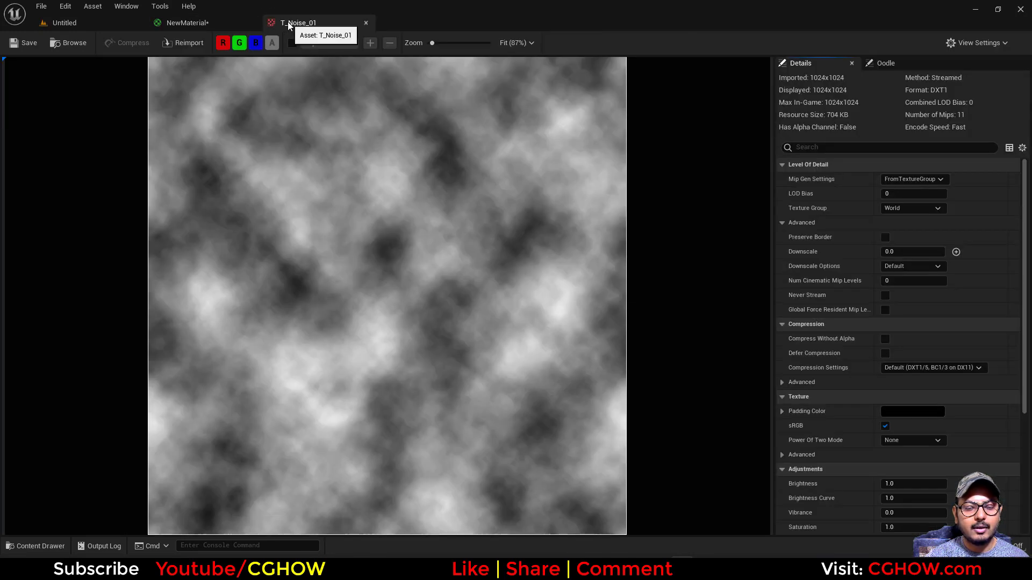
pyautogui.click(366, 23)
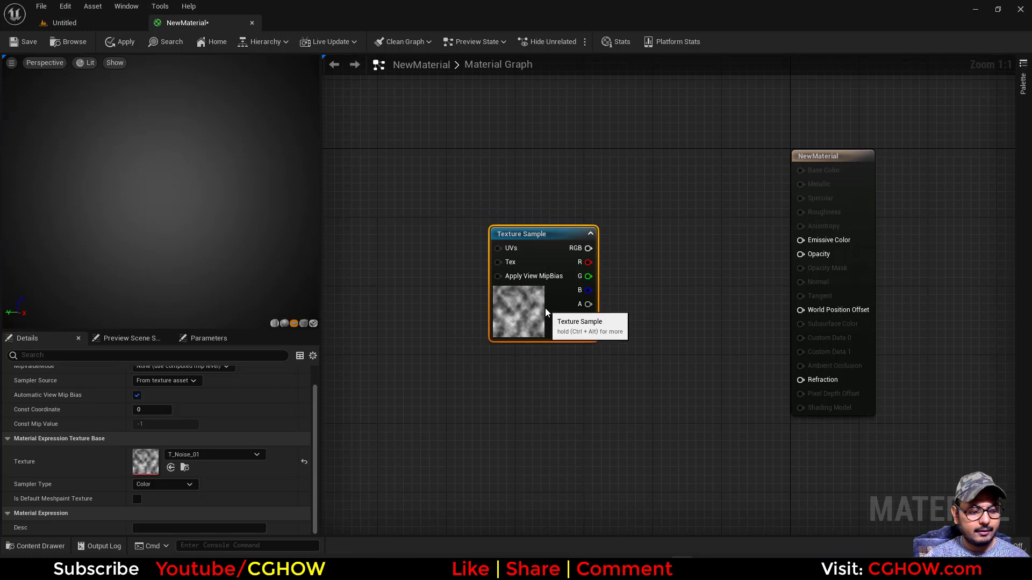
pyautogui.press('space')
pyautogui.moveTo(545, 312); pyautogui.dragTo(580, 294)
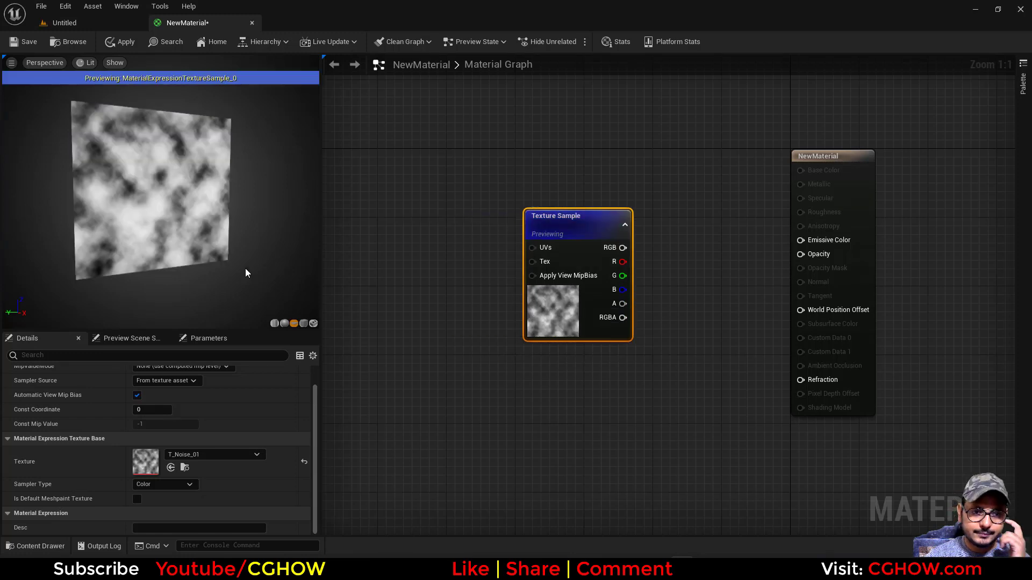
pyautogui.moveTo(246, 274); pyautogui.dragTo(239, 272)
# Step: Add a TexCoord node well ahead of the Texture Sample and feed it into input A of a new Multiply node
pyautogui.moveTo(452, 289); pyautogui.dragTo(540, 298, button='right')
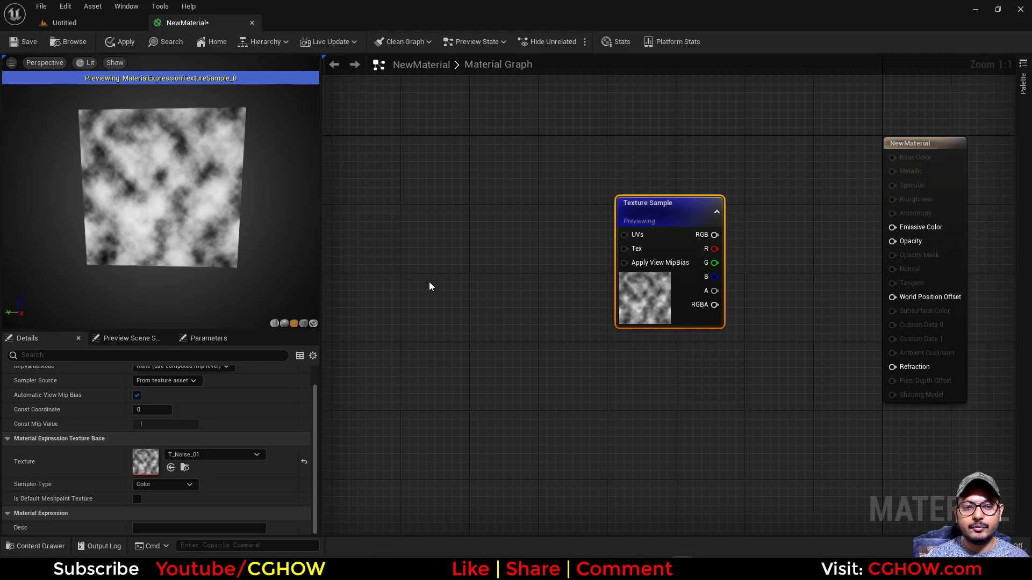
pyautogui.moveTo(419, 227); pyautogui.dragTo(432, 257, button='right')
pyautogui.press('u')
pyautogui.click(389, 211)
pyautogui.moveTo(397, 224); pyautogui.dragTo(370, 218)
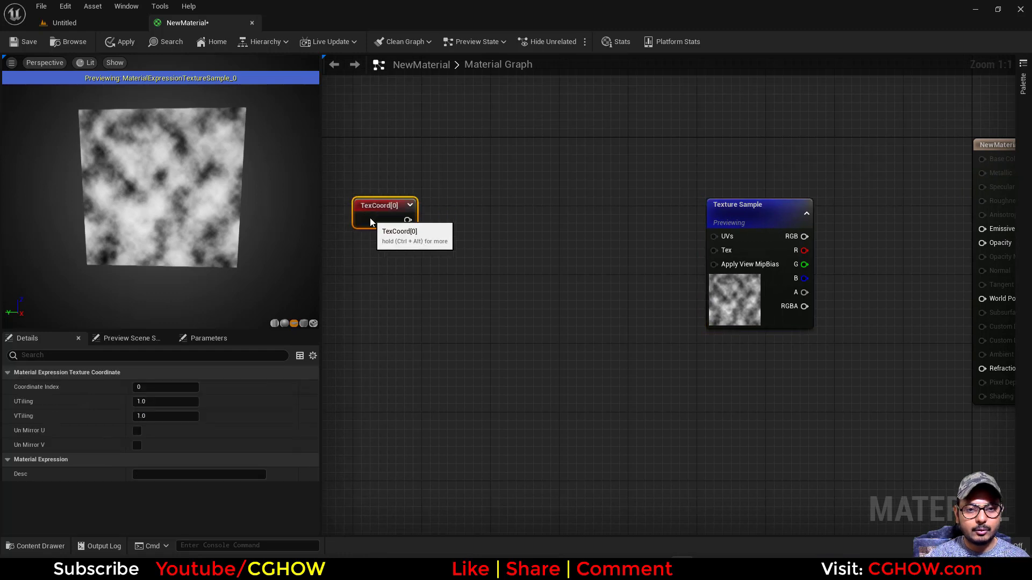
pyautogui.press('m')
pyautogui.click(432, 204)
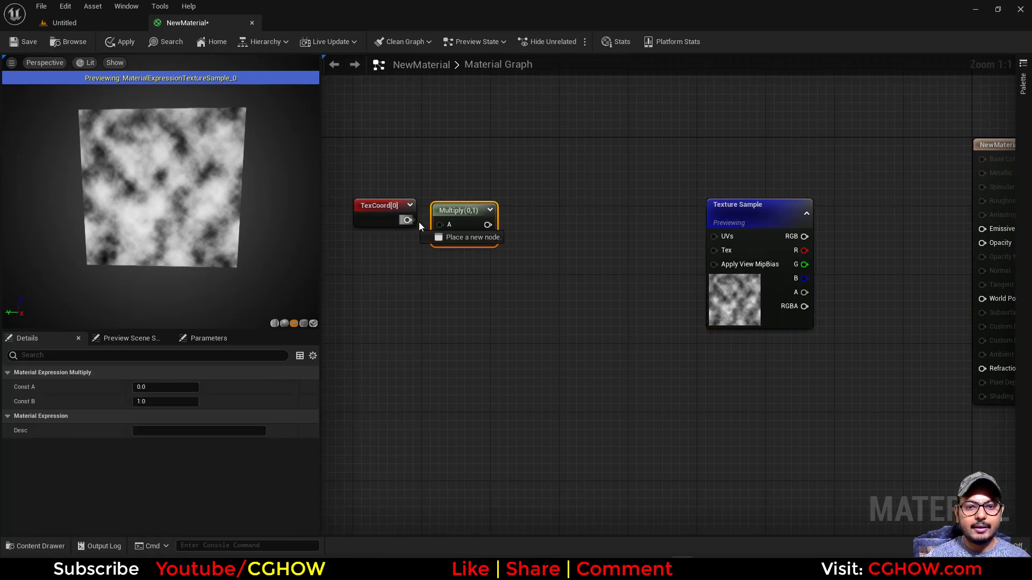
# Step: Add a Floor node fed by the Multiply node and connect it to input A of a new Divide node
pyautogui.rightClick(511, 205)
pyautogui.write('flo')
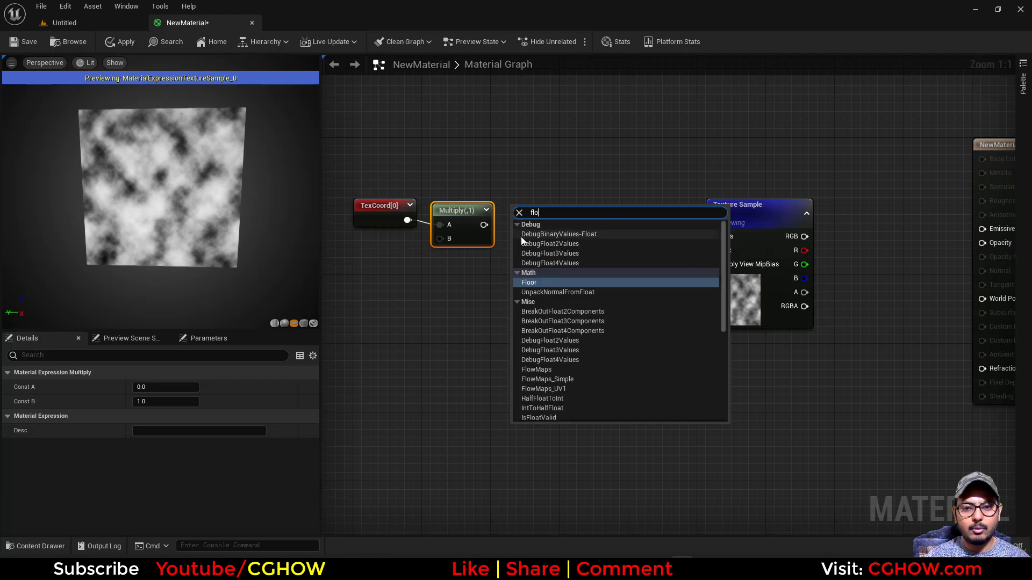
pyautogui.click(530, 284)
pyautogui.moveTo(485, 225); pyautogui.dragTo(573, 222)
pyautogui.press('d')
pyautogui.click(564, 200)
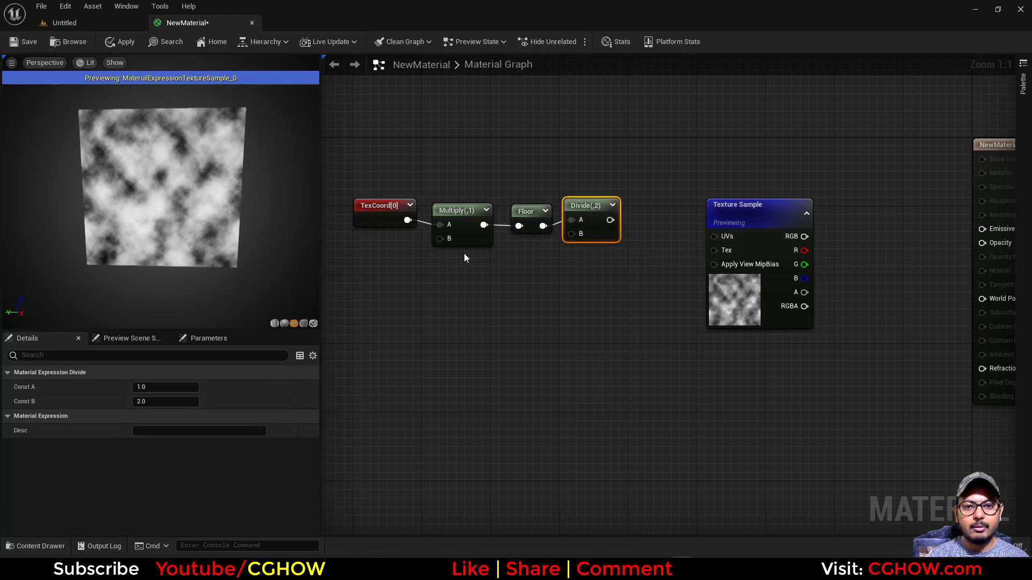
# Step: Create a scalar parameter named Pixel, feed it into input B of Multiply and Divide, and connect Divide to the Texture Sample's UVs
pyautogui.press('s')
pyautogui.click(391, 273)
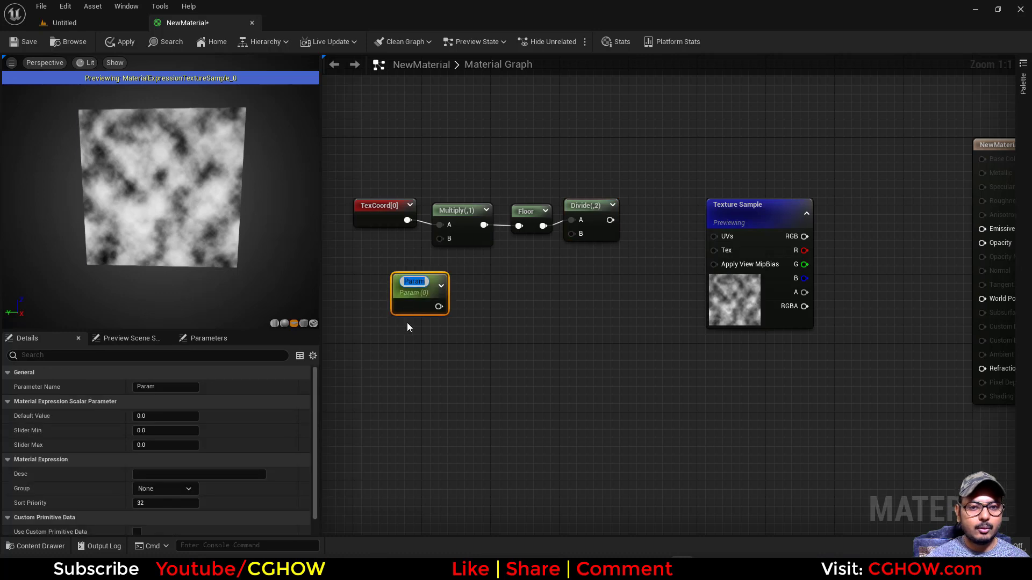
pyautogui.write('Pixel')
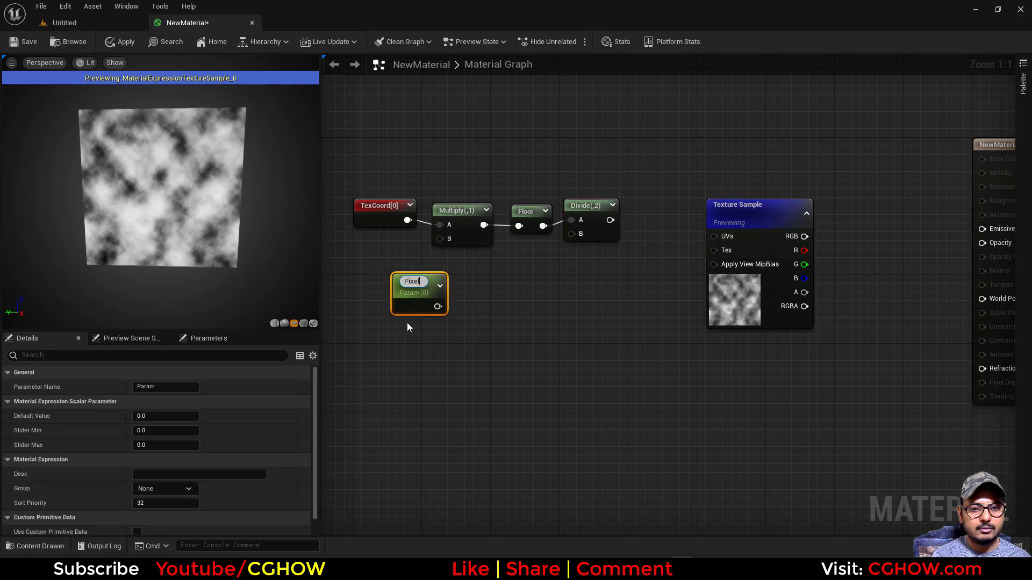
pyautogui.press('Return')
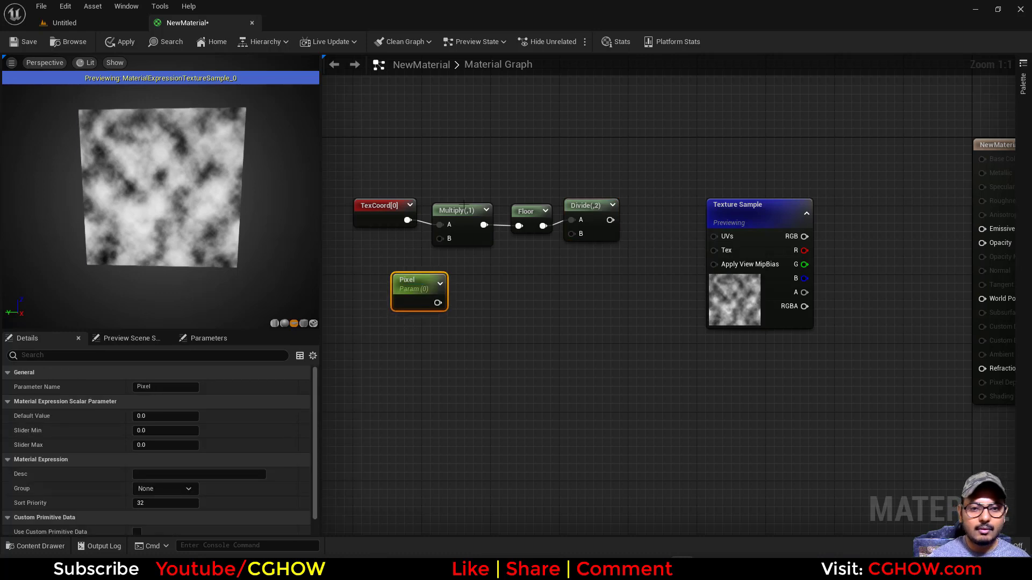
pyautogui.moveTo(437, 302); pyautogui.dragTo(451, 267)
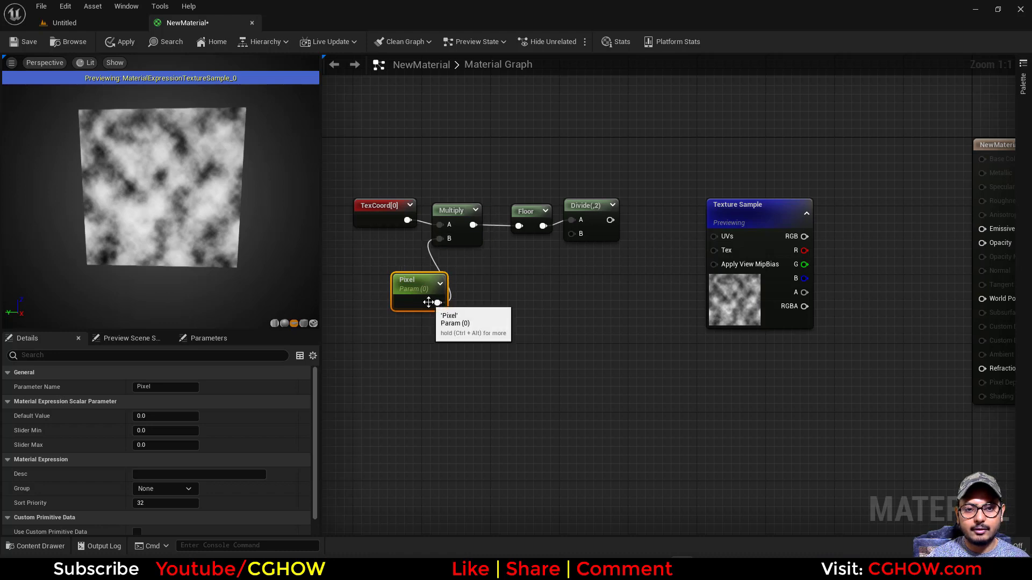
pyautogui.moveTo(703, 235); pyautogui.dragTo(717, 237)
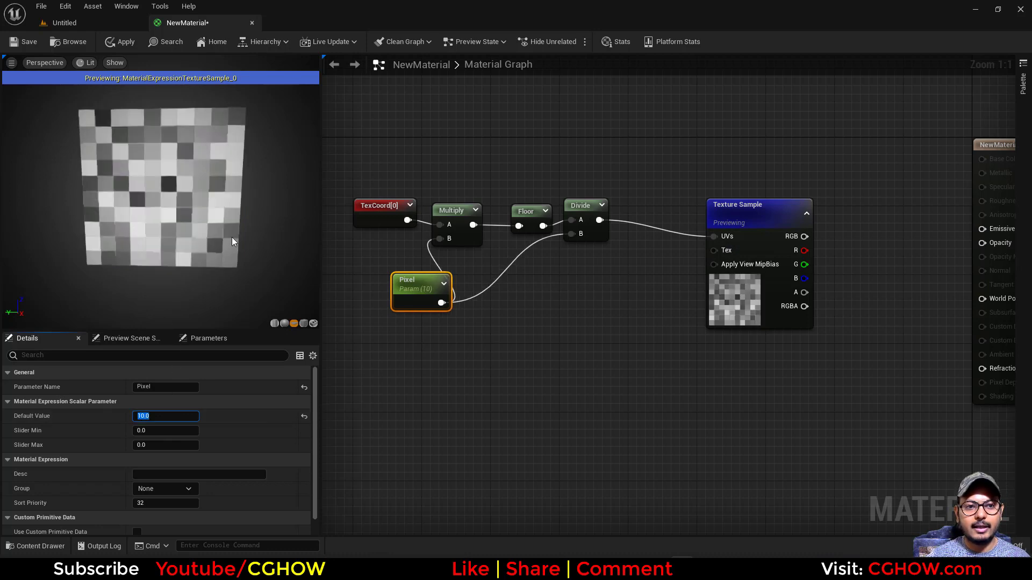
# Step: Try default values of 5, 2, 50 and 1000 for the Pixel parameter and compare the pixelation in the preview
pyautogui.press('Return')
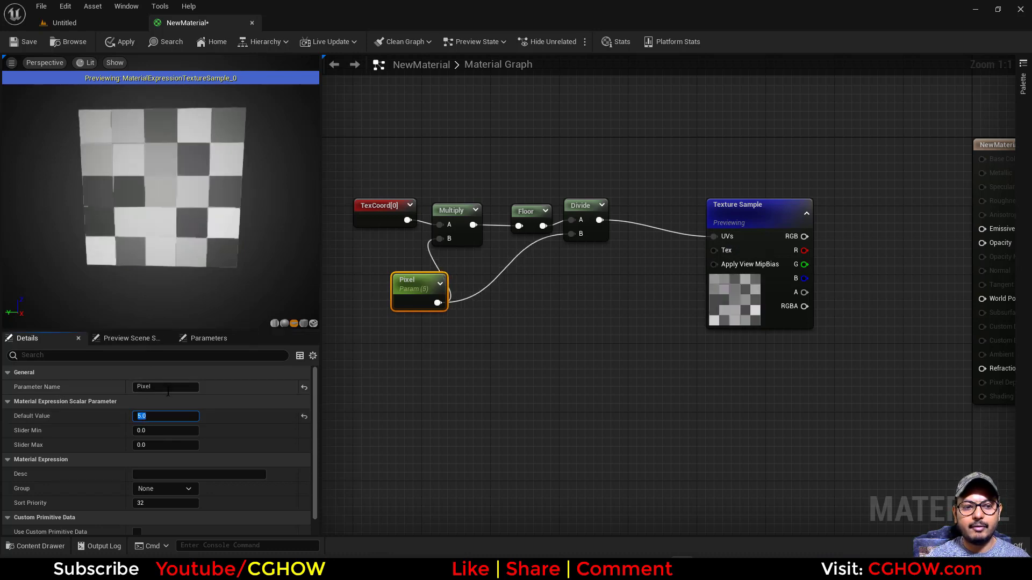
pyautogui.write('2')
pyautogui.press('Return')
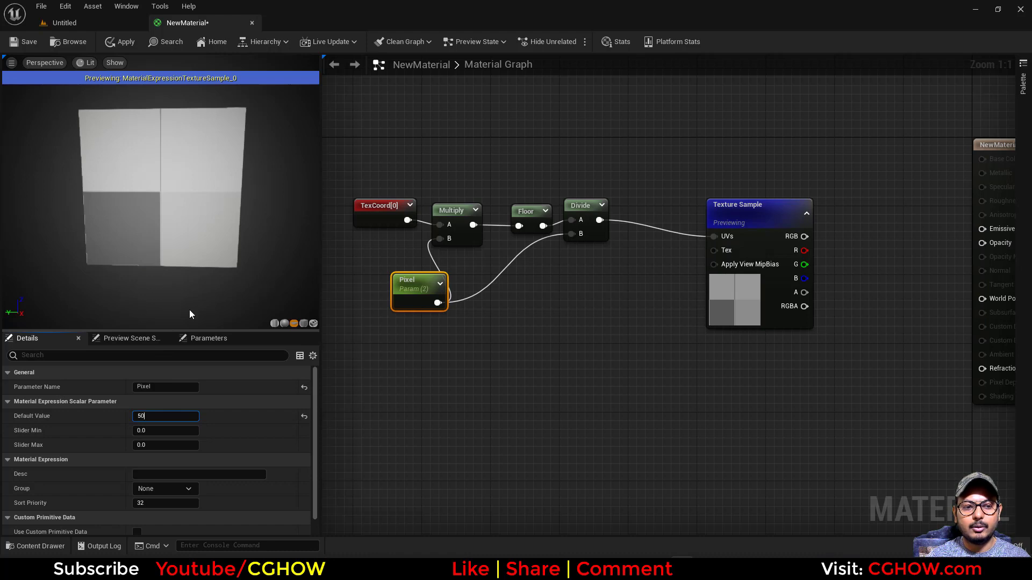
pyautogui.press('Return')
pyautogui.write('5')
pyautogui.press('Return')
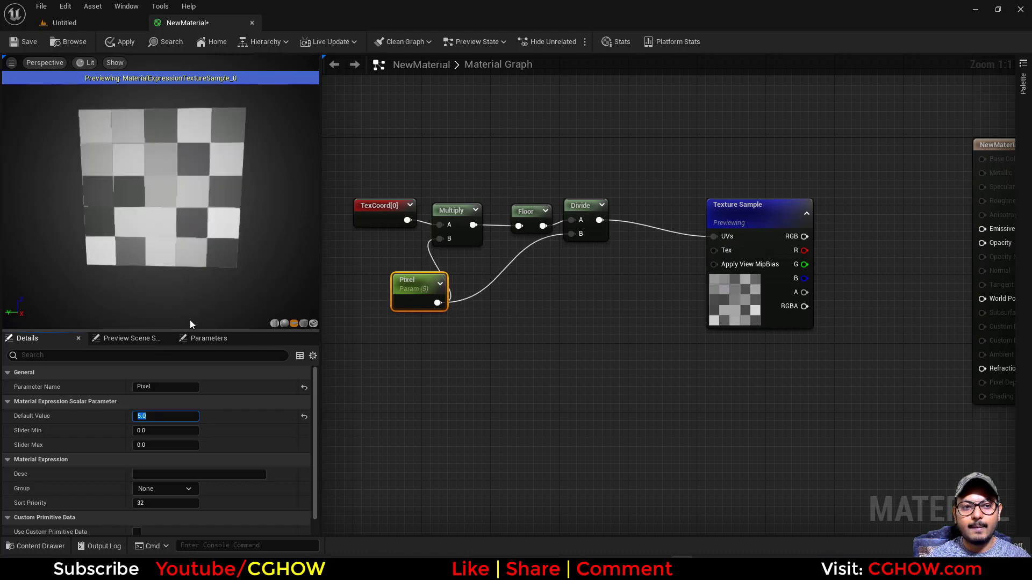
pyautogui.write('1000')
pyautogui.press('Return')
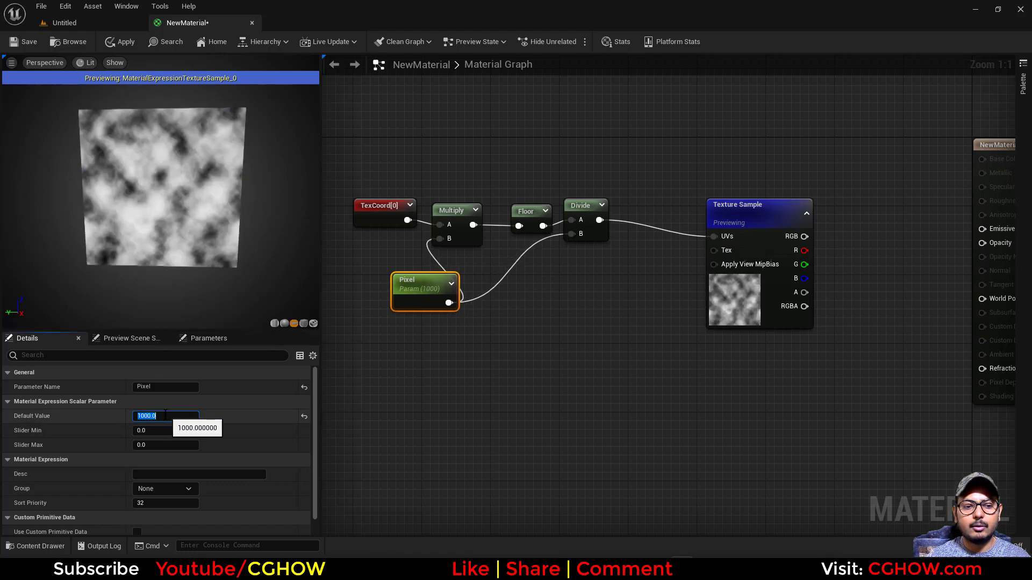
pyautogui.moveTo(141, 226); pyautogui.dragTo(141, 205)
pyautogui.moveTo(141, 226); pyautogui.dragTo(141, 251, button='right')
pyautogui.moveTo(131, 250); pyautogui.dragTo(131, 274)
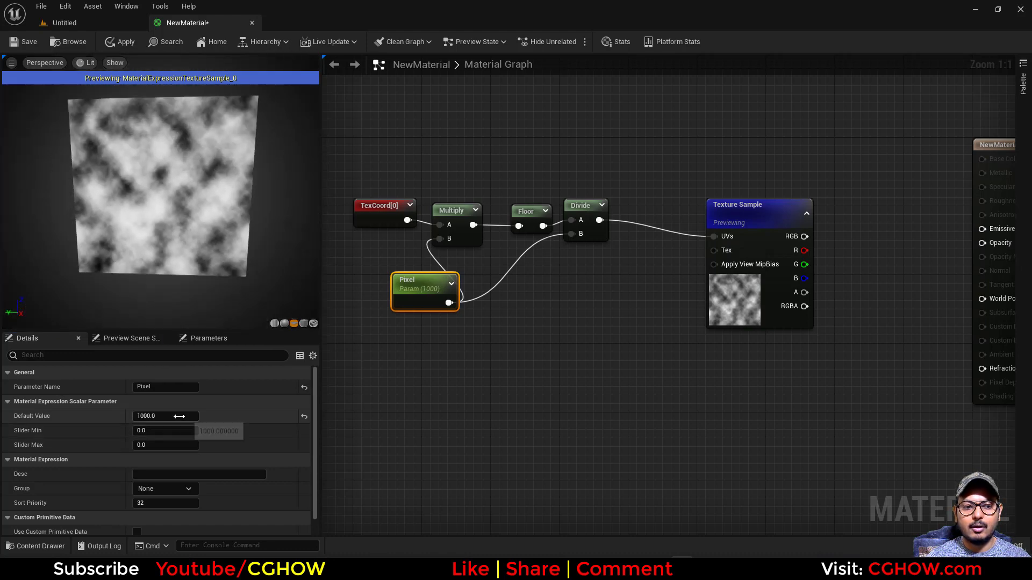
# Step: Set the Pixel parameter's default value to 5 and check the reference GIF in the web browser
pyautogui.click(179, 417)
pyautogui.write('5')
pyautogui.press('Return')
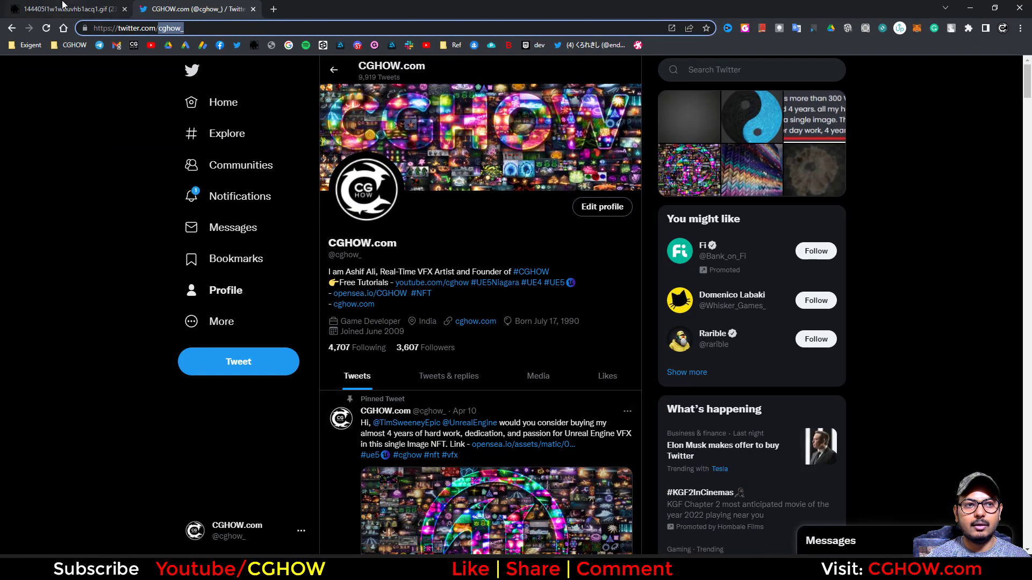
pyautogui.hotkey('ctrl', 'shift', 'Tab')
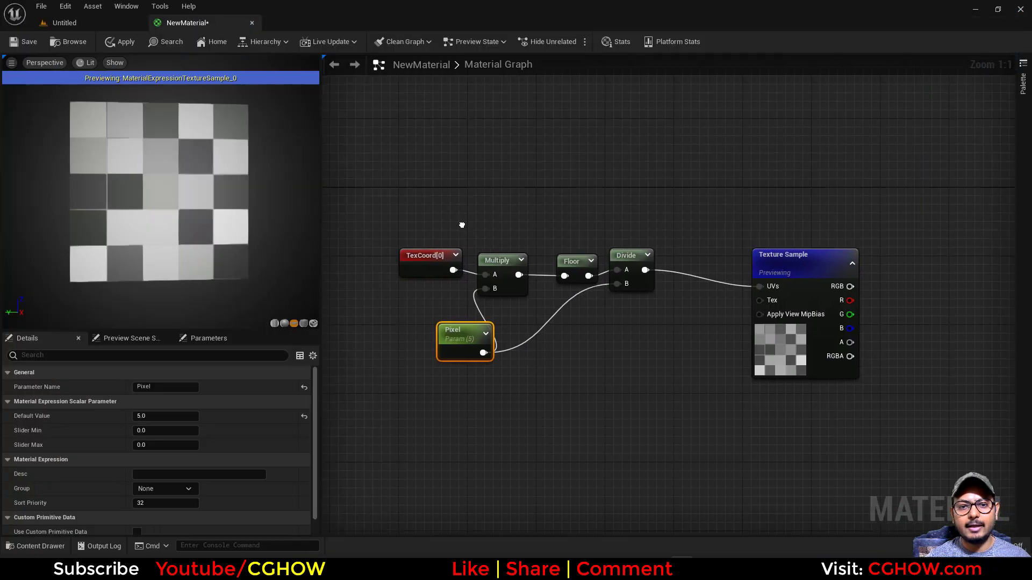
# Step: Add a VectorToRadialValue function node and place it above the pixelation nodes
pyautogui.rightClick(402, 178)
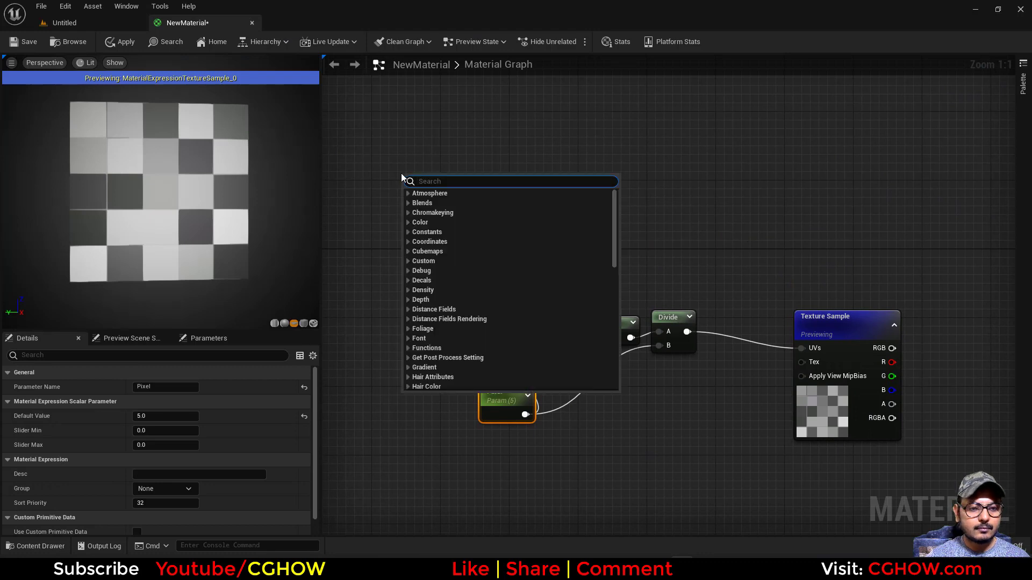
pyautogui.write('vector')
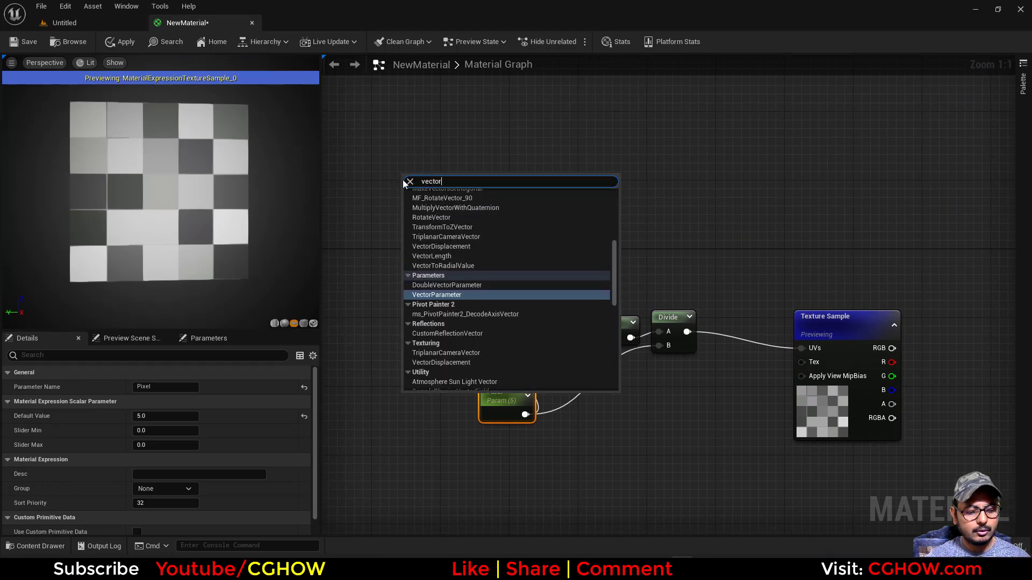
pyautogui.write('a')
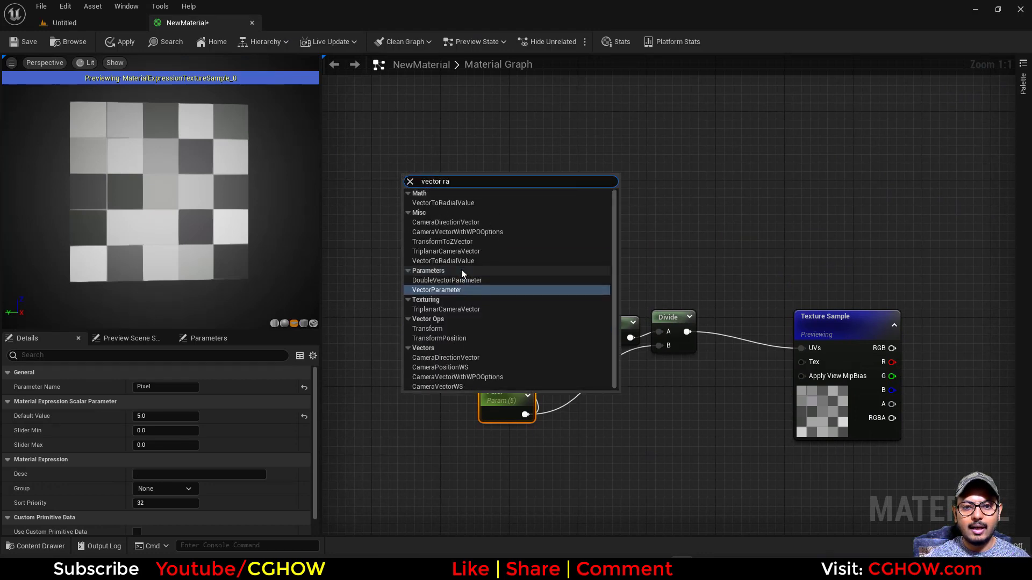
pyautogui.click(461, 261)
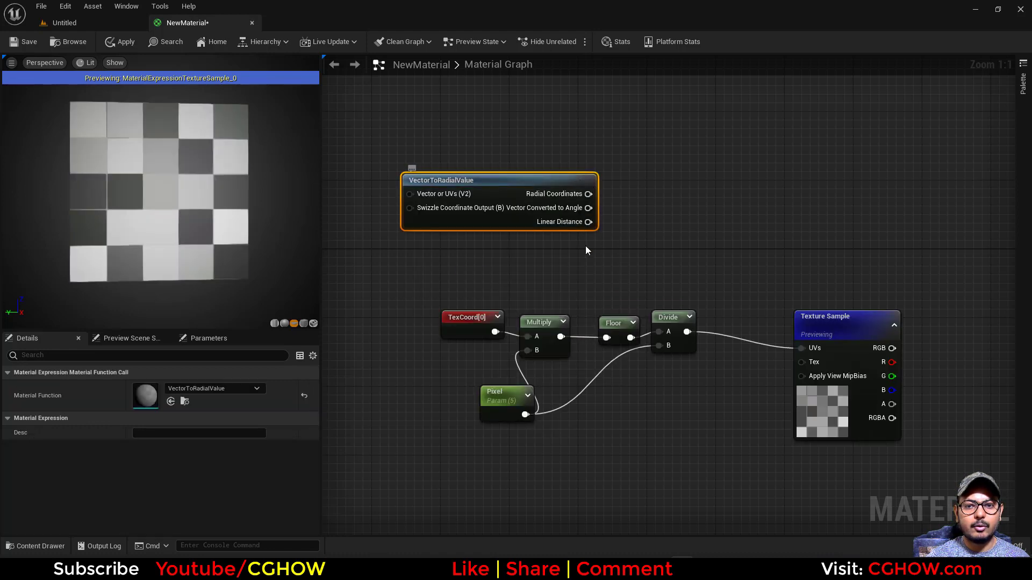
pyautogui.moveTo(538, 182); pyautogui.dragTo(442, 189)
pyautogui.moveTo(534, 250); pyautogui.dragTo(477, 229, button='right')
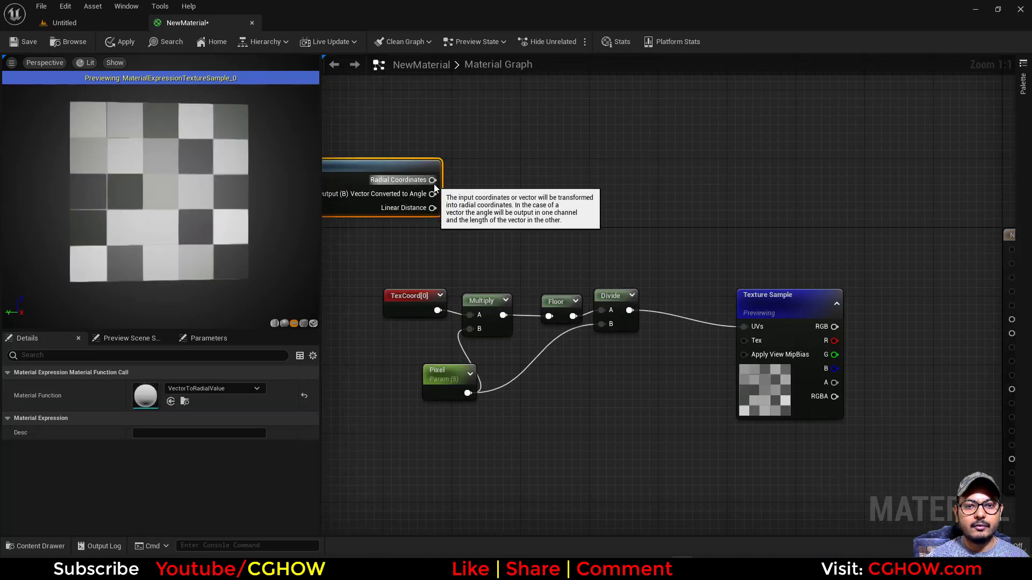
# Step: Connect the Radial Coordinates output to the Texture Sample's UVs and examine the seam in the preview
pyautogui.moveTo(432, 180); pyautogui.dragTo(742, 326)
pyautogui.moveTo(794, 390); pyautogui.dragTo(787, 372)
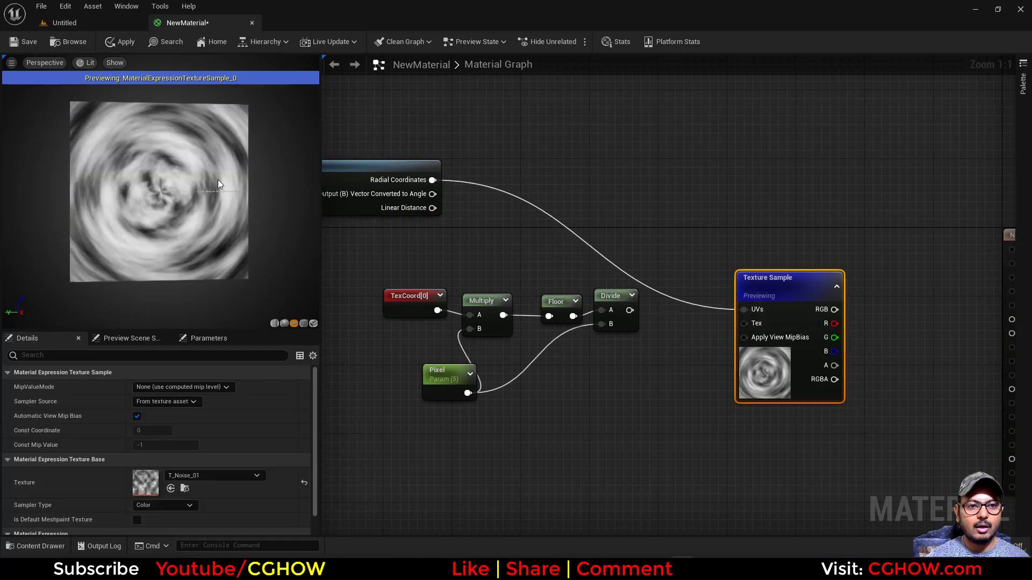
pyautogui.moveTo(233, 233)
pyautogui.mouseDown()
pyautogui.moveTo(190, 241)
pyautogui.moveTo(226, 217)
pyautogui.mouseUp()
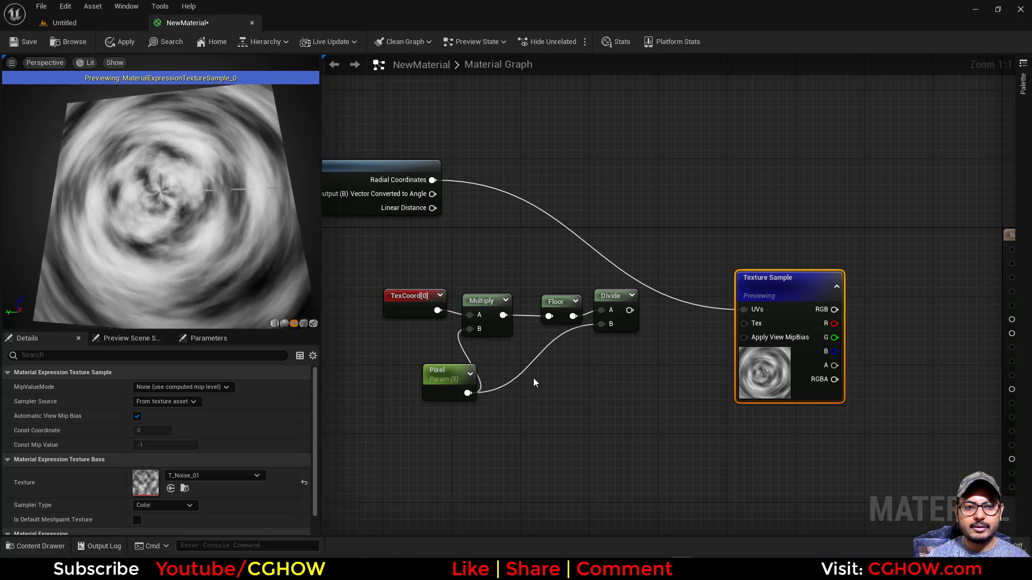
# Step: Set the Texture Sample's MipValueMode to MipLevel (absolute, 0 is full resolution) and check the seam in the preview
pyautogui.click(172, 387)
pyautogui.click(166, 395)
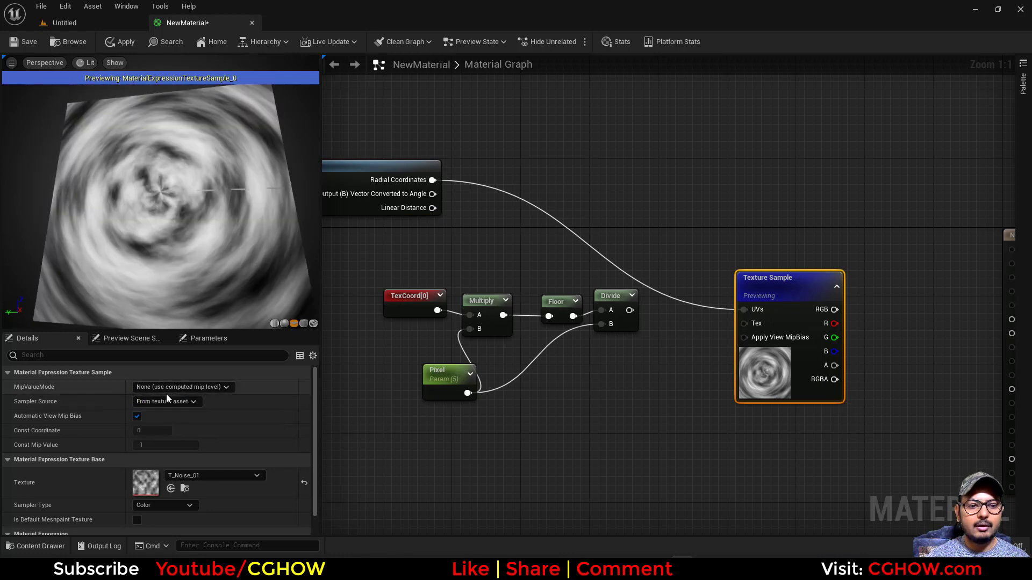
pyautogui.click(170, 386)
pyautogui.click(161, 408)
pyautogui.scroll(-3, 215, 283)
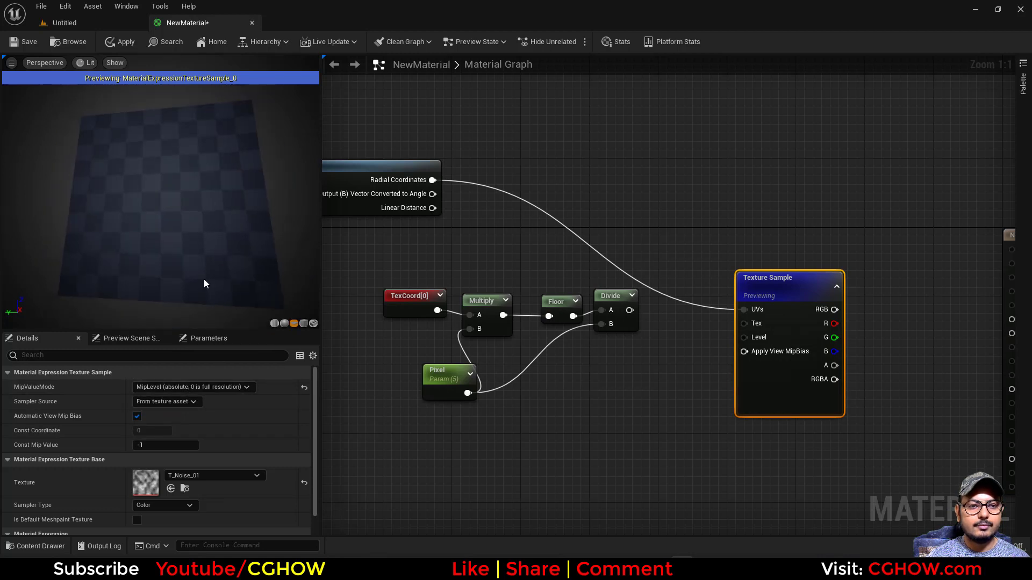
pyautogui.moveTo(203, 283); pyautogui.dragTo(188, 301)
pyautogui.moveTo(167, 234); pyautogui.dragTo(144, 104)
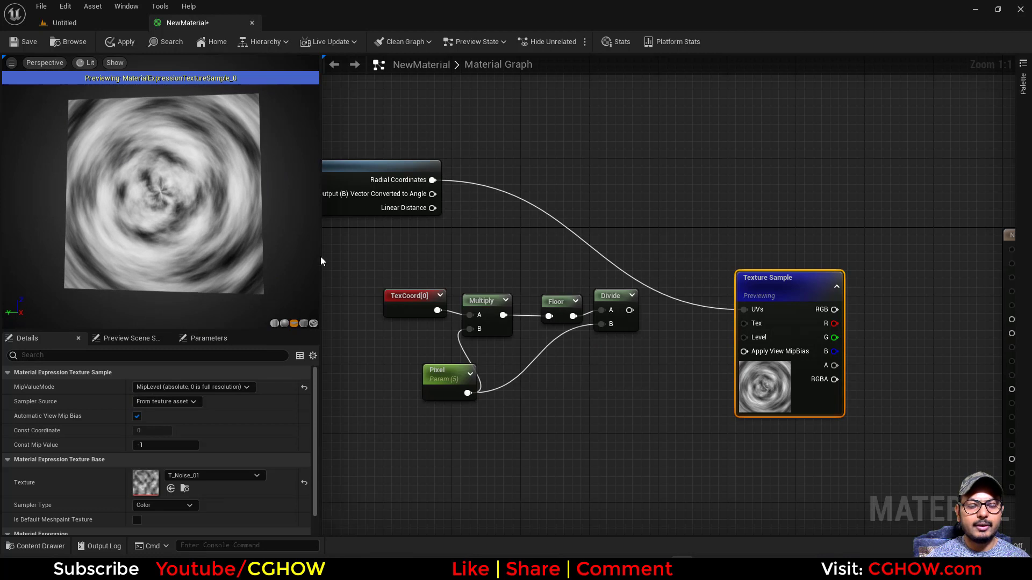
pyautogui.moveTo(530, 278); pyautogui.dragTo(559, 266, button='right')
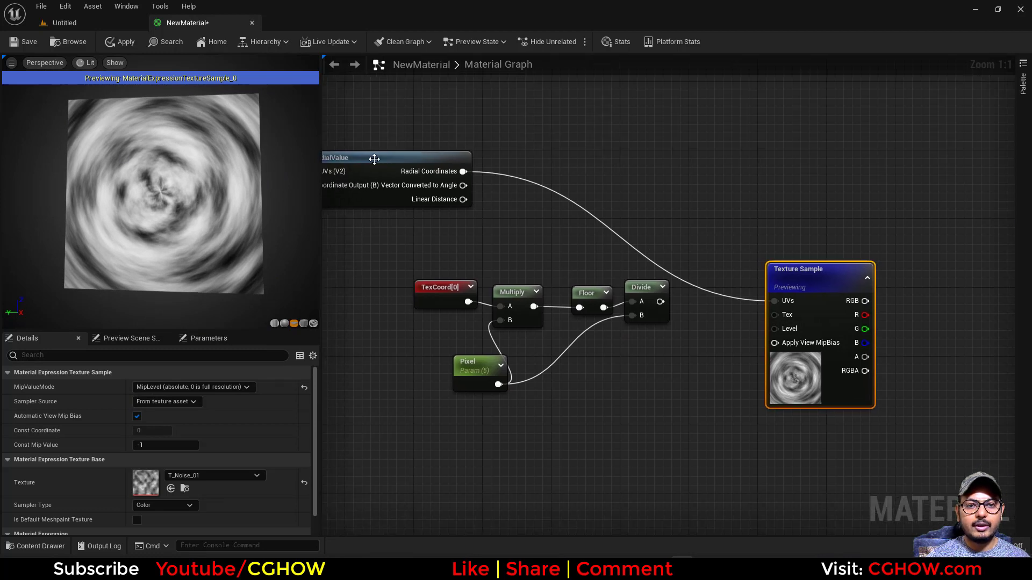
# Step: Connect Radial Coordinates to the Multiply node's A and the Divide output to the Texture Sample's UVs, placing the Texture Sample closer to Divide
pyautogui.moveTo(374, 160)
pyautogui.mouseDown()
pyautogui.moveTo(394, 151)
pyautogui.moveTo(383, 152)
pyautogui.mouseUp()
pyautogui.moveTo(414, 239); pyautogui.dragTo(480, 218, button='right')
pyautogui.moveTo(495, 283); pyautogui.dragTo(451, 285)
pyautogui.moveTo(456, 312); pyautogui.dragTo(387, 313, button='right')
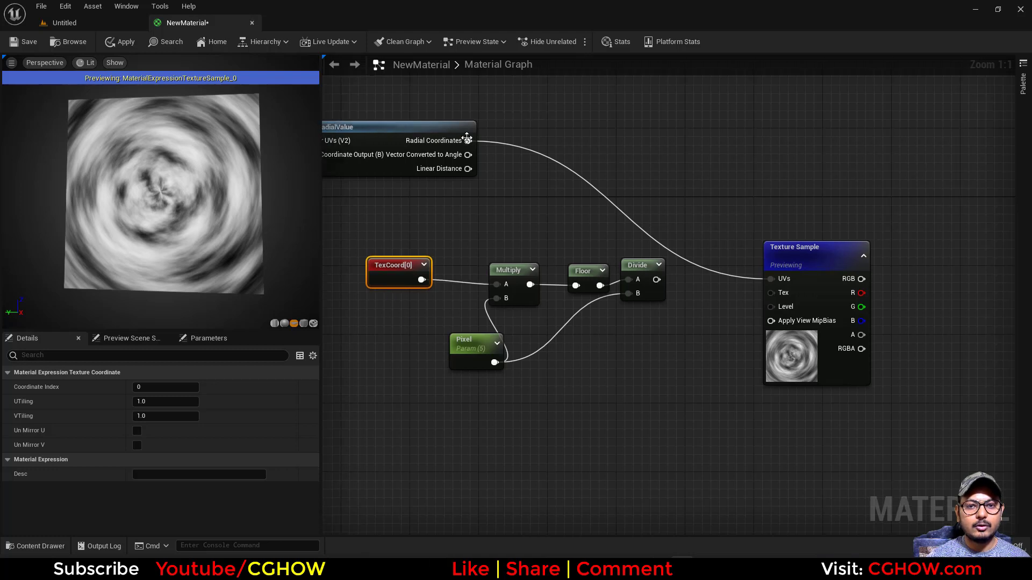
pyautogui.moveTo(468, 140); pyautogui.dragTo(497, 285)
pyautogui.moveTo(657, 279); pyautogui.dragTo(770, 280)
pyautogui.moveTo(657, 403); pyautogui.dragTo(578, 394, button='right')
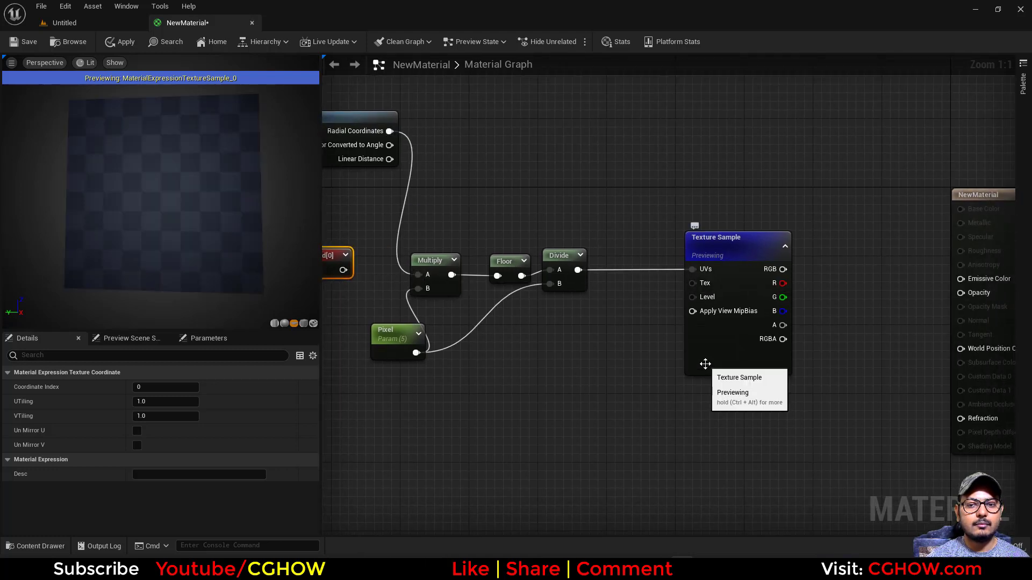
pyautogui.click(646, 370)
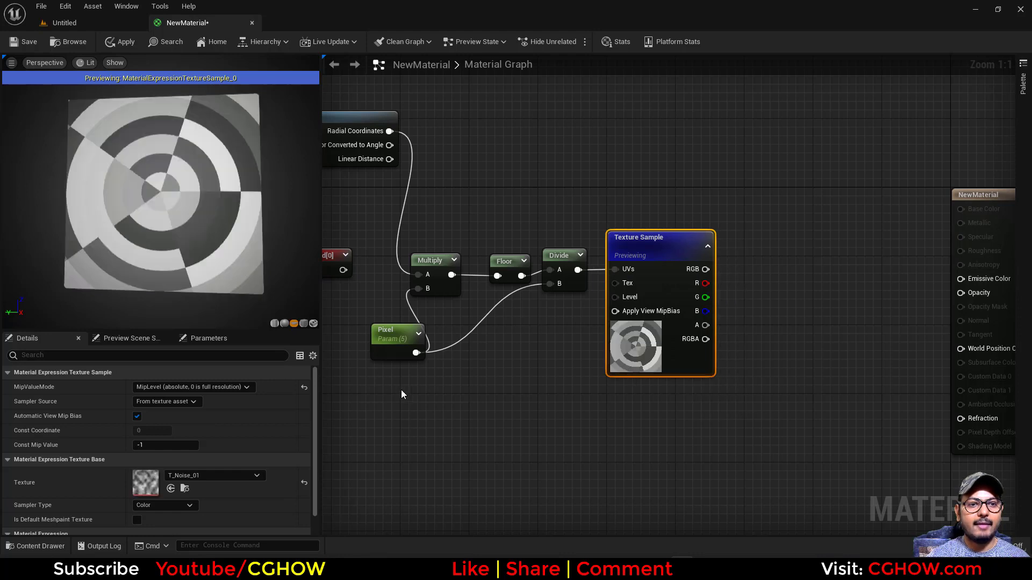
# Step: Add an Append node to the graph beside the Pixel parameter
pyautogui.moveTo(402, 394); pyautogui.dragTo(585, 377, button='right')
pyautogui.moveTo(575, 335); pyautogui.dragTo(554, 338)
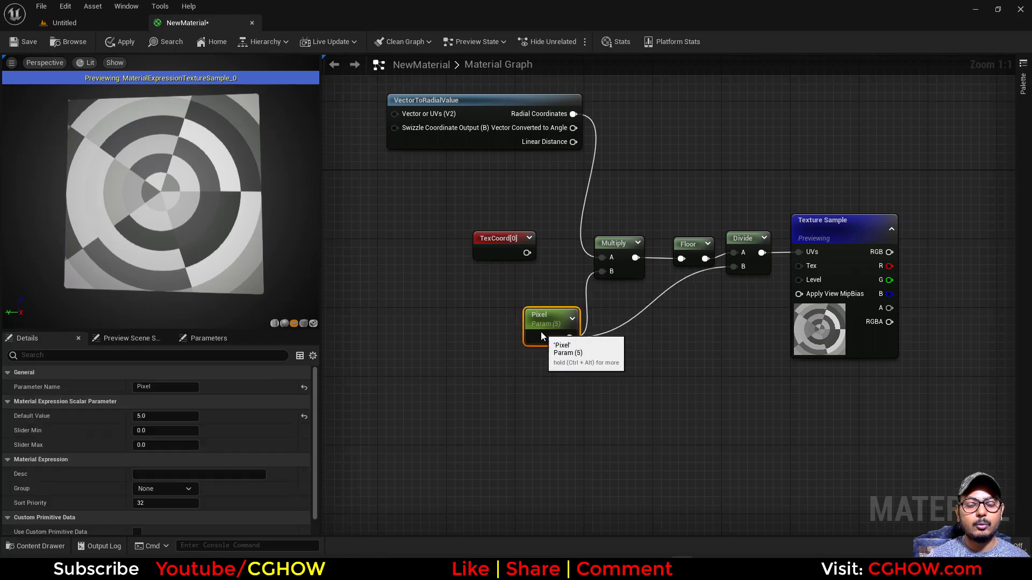
pyautogui.click(559, 331)
pyautogui.moveTo(629, 376); pyautogui.dragTo(524, 339, button='right')
pyautogui.rightClick(524, 339)
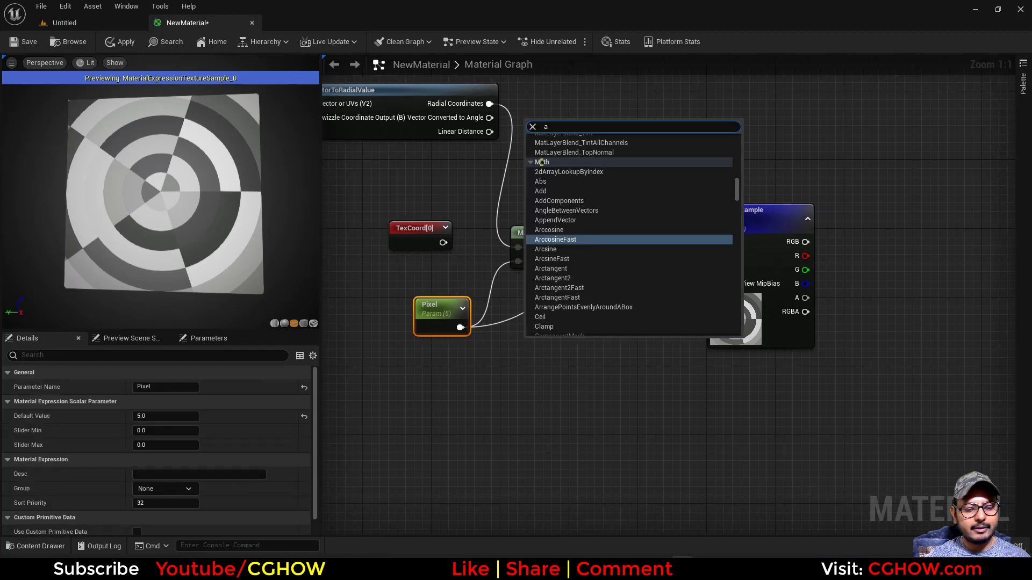
pyautogui.write('append')
pyautogui.press('Return')
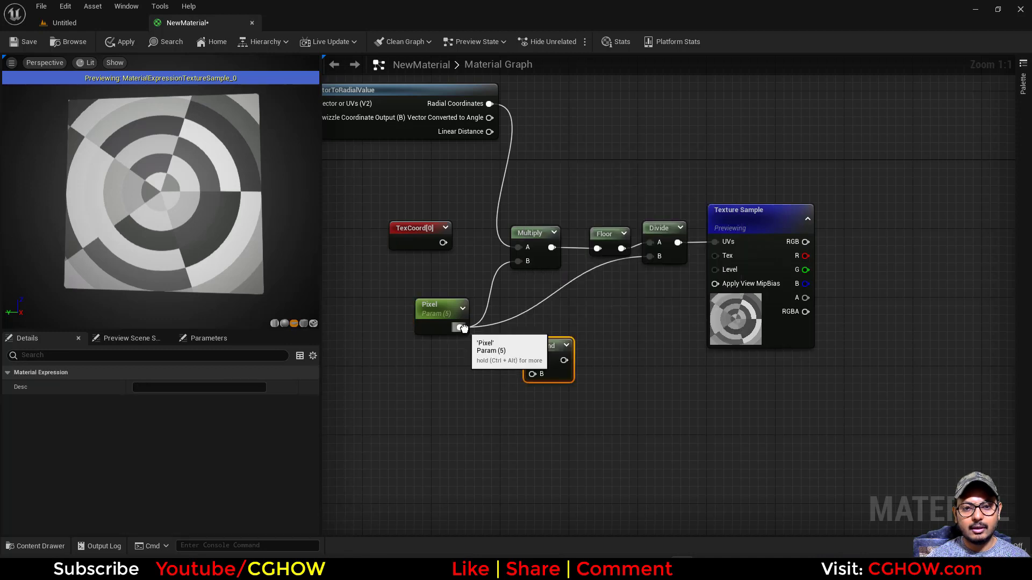
# Step: Transfer the Pixel parameter's outgoing connections to the Append node's output and delete the TexCoord and Pixel nodes
pyautogui.keyDown('ctrl'); pyautogui.moveTo(460, 327); pyautogui.dragTo(484, 306); pyautogui.keyUp('ctrl')
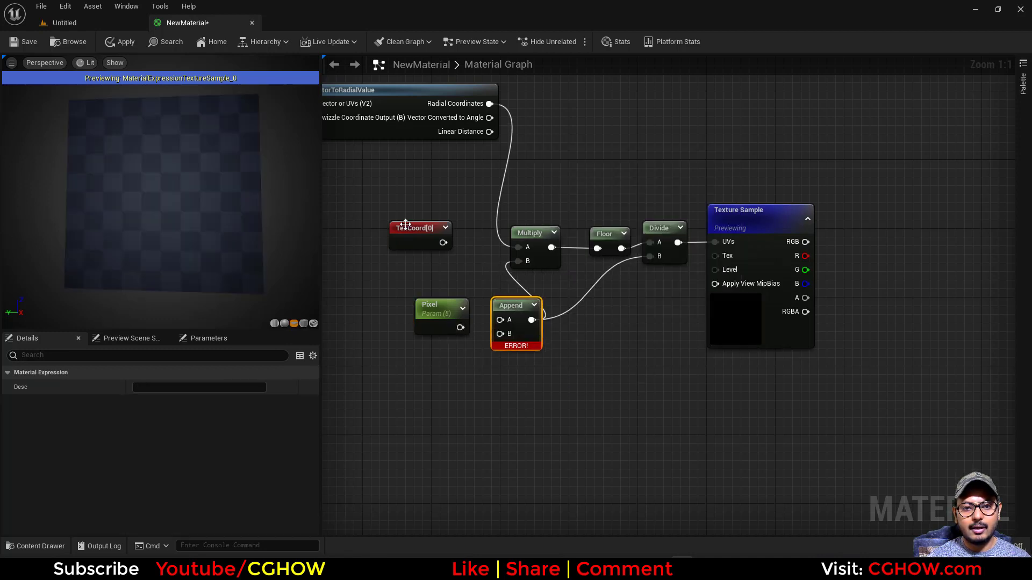
pyautogui.moveTo(376, 195); pyautogui.dragTo(485, 398)
pyautogui.press('Delete')
# Step: Add scalar parameters named x and y and connect them to the Append node's A and B inputs
pyautogui.moveTo(425, 309); pyautogui.dragTo(501, 339, button='right')
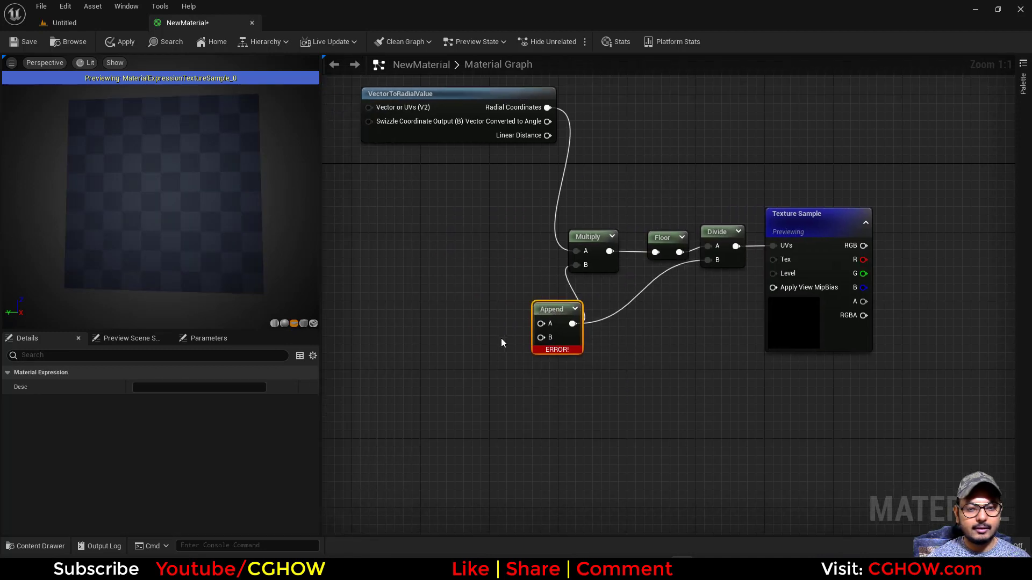
pyautogui.click(452, 305)
pyautogui.write('x')
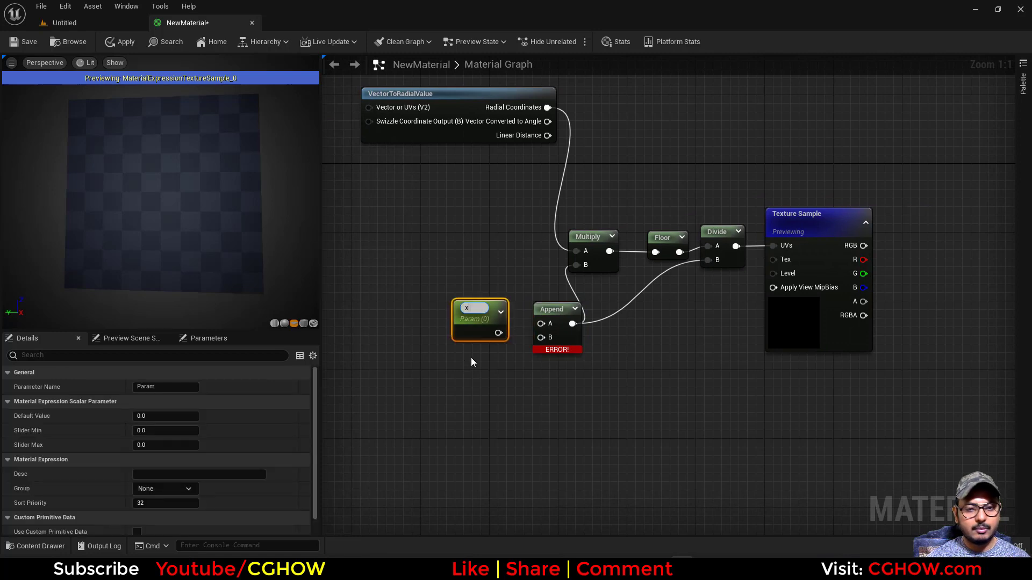
pyautogui.press('Return')
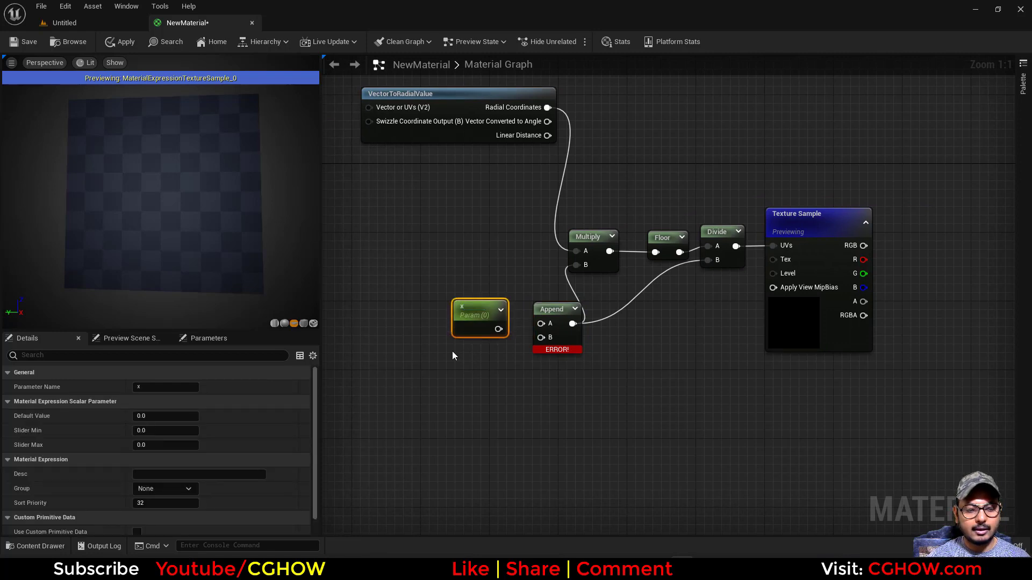
pyautogui.click(453, 350)
pyautogui.write('t')
pyautogui.write('y')
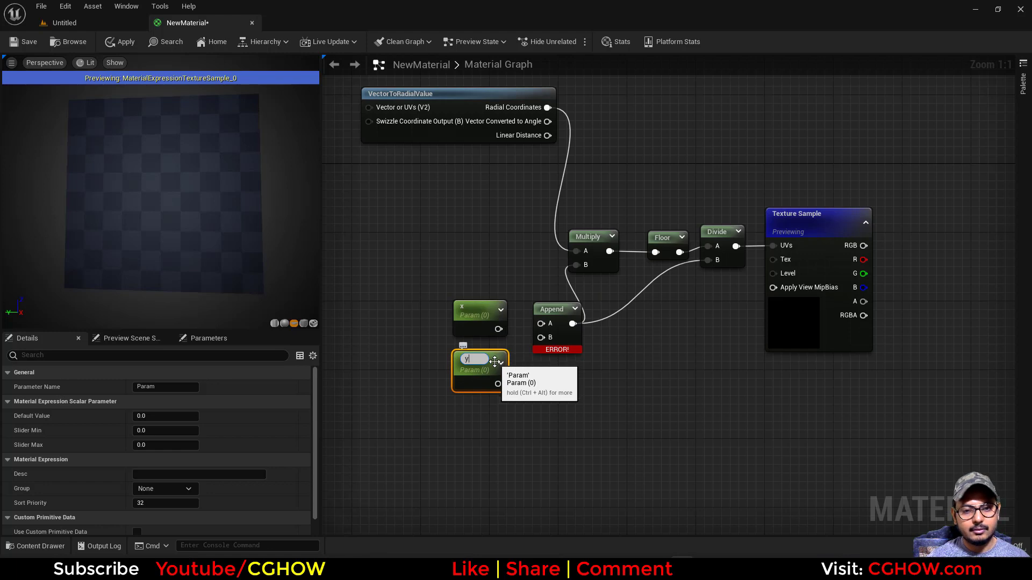
pyautogui.press('Return')
pyautogui.moveTo(499, 380); pyautogui.dragTo(541, 324)
# Step: Set the default values of the x and y parameters to 5 each and save the material
pyautogui.click(471, 321)
pyautogui.click(150, 416)
pyautogui.write('5')
pyautogui.press('Return')
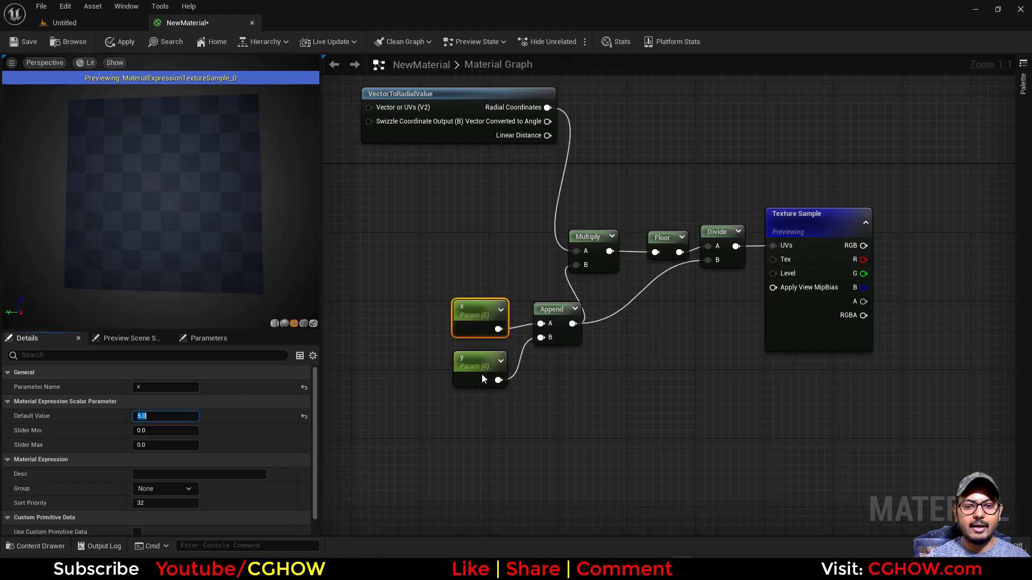
pyautogui.click(482, 380)
pyautogui.write('5')
pyautogui.press('Return')
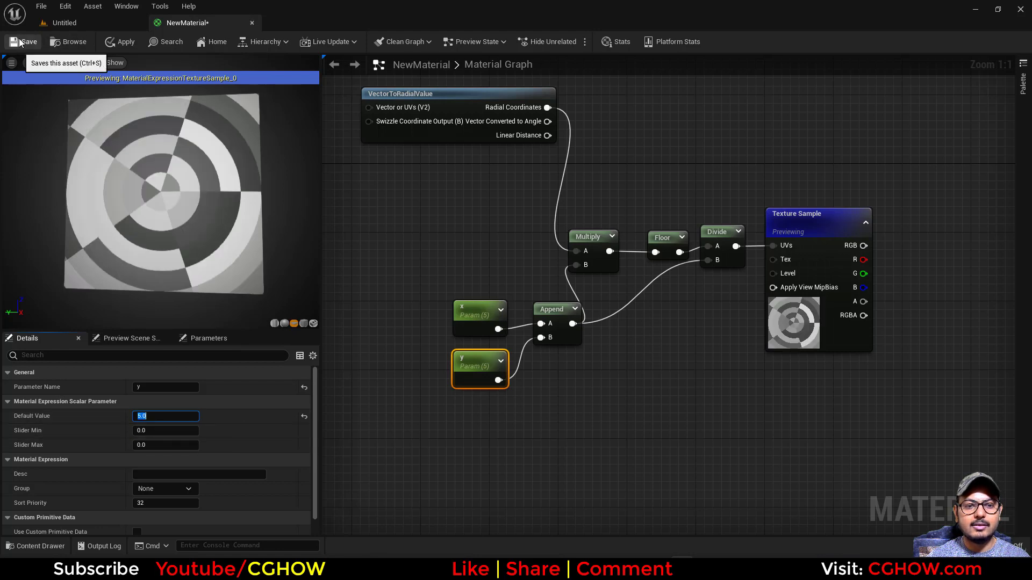
pyautogui.hotkey('ctrl', 's')
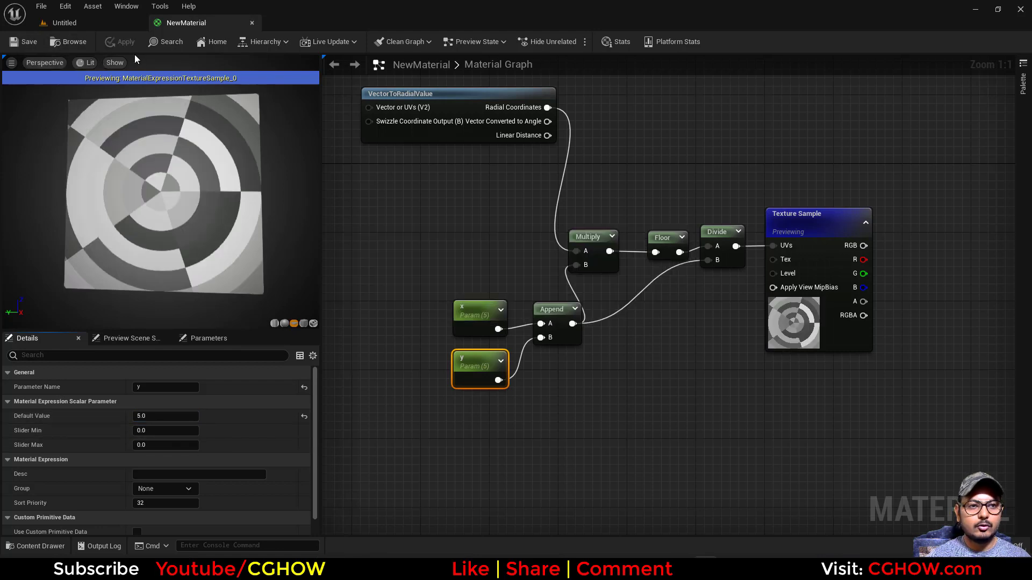
# Step: Create a material instance from NewMaterial, open it and widen its details area
pyautogui.click(68, 42)
pyautogui.rightClick(183, 447)
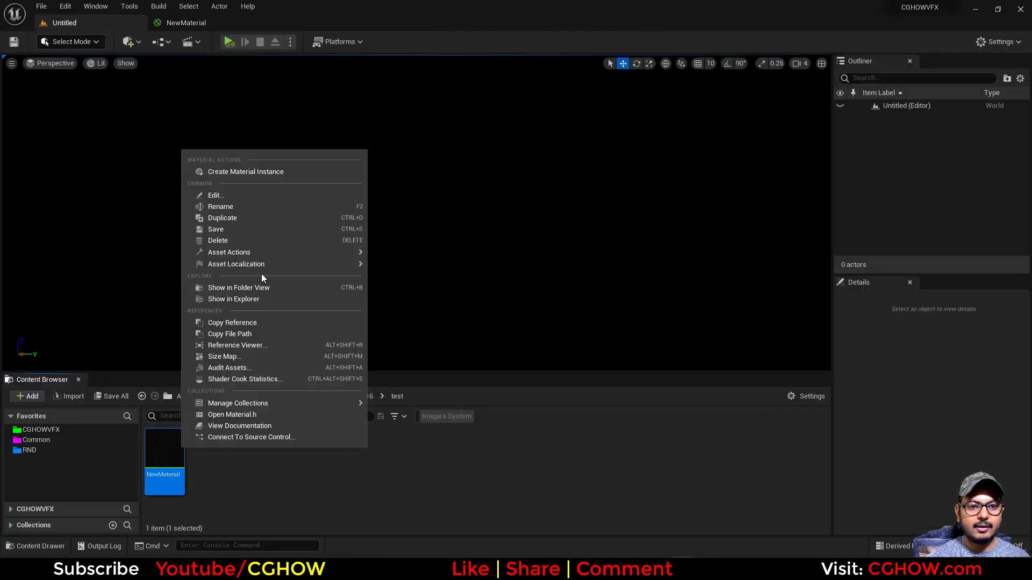
pyautogui.click(270, 170)
pyautogui.doubleClick(210, 452)
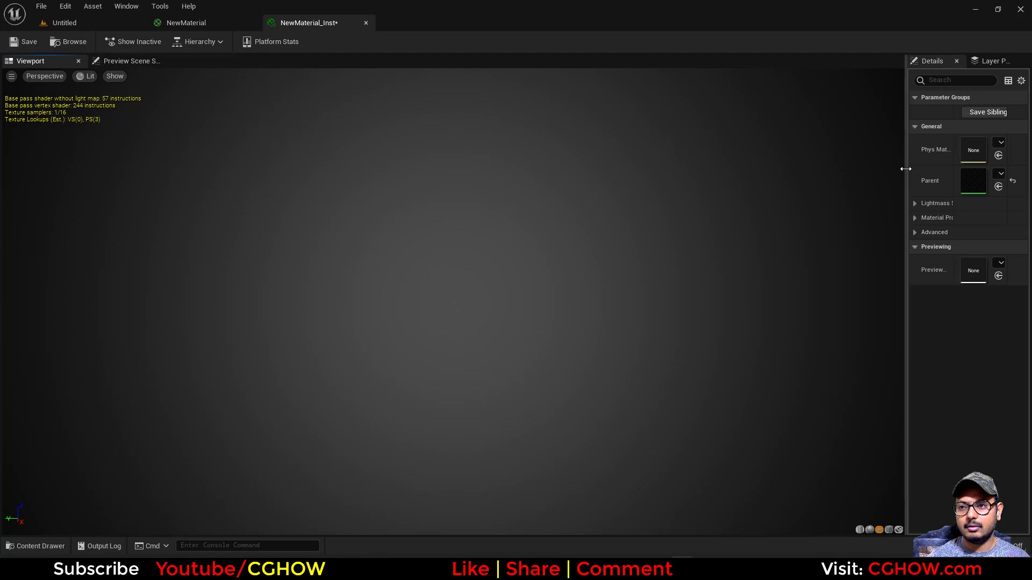
pyautogui.moveTo(907, 168); pyautogui.dragTo(782, 187)
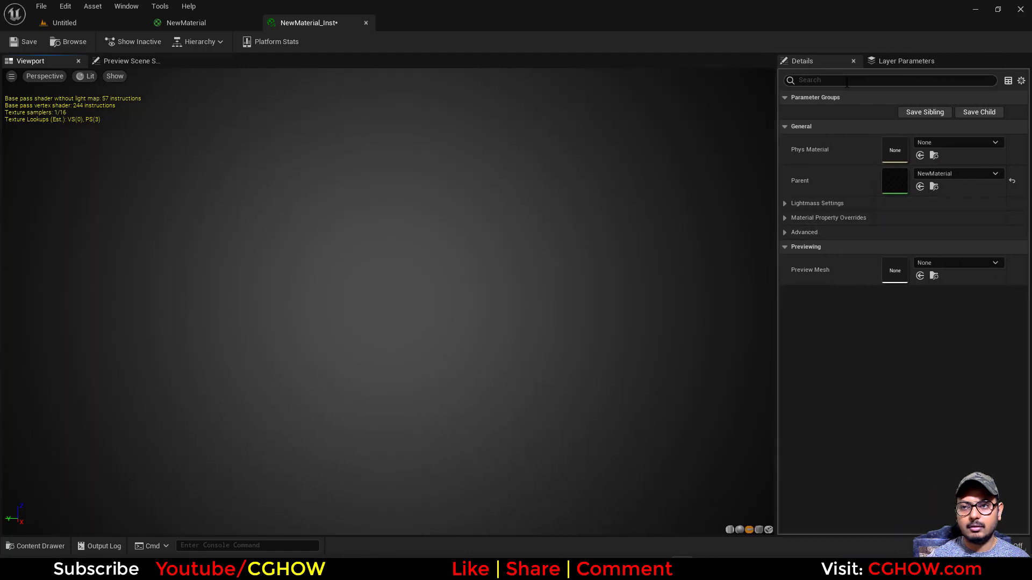
# Step: In NewMaterial, connect the Texture Sample's R output to Emissive Color and Opacity and save the material
pyautogui.click(185, 22)
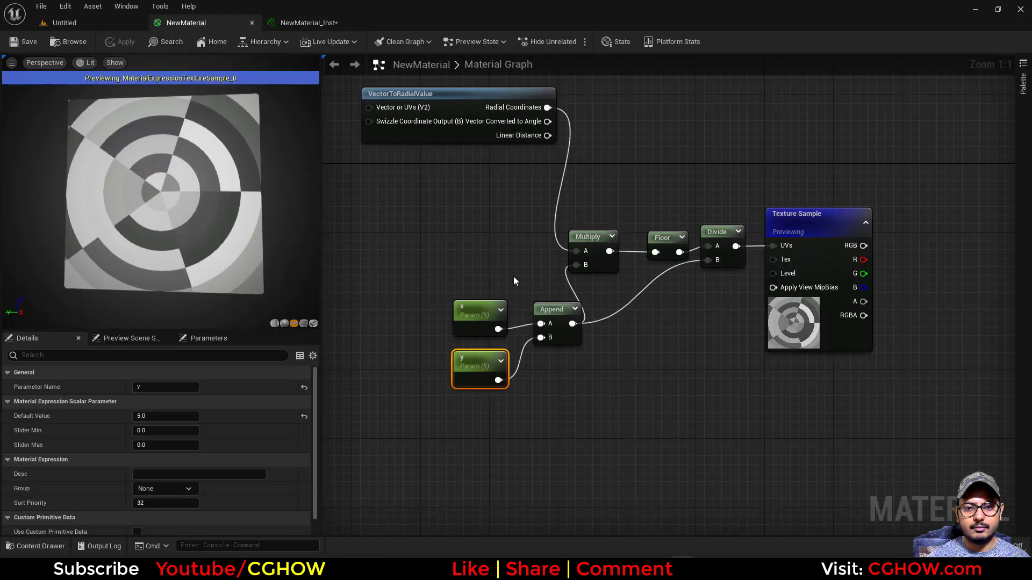
pyautogui.moveTo(514, 281); pyautogui.dragTo(226, 321, button='right')
pyautogui.moveTo(576, 300); pyautogui.dragTo(839, 296)
pyautogui.moveTo(575, 299); pyautogui.dragTo(831, 310)
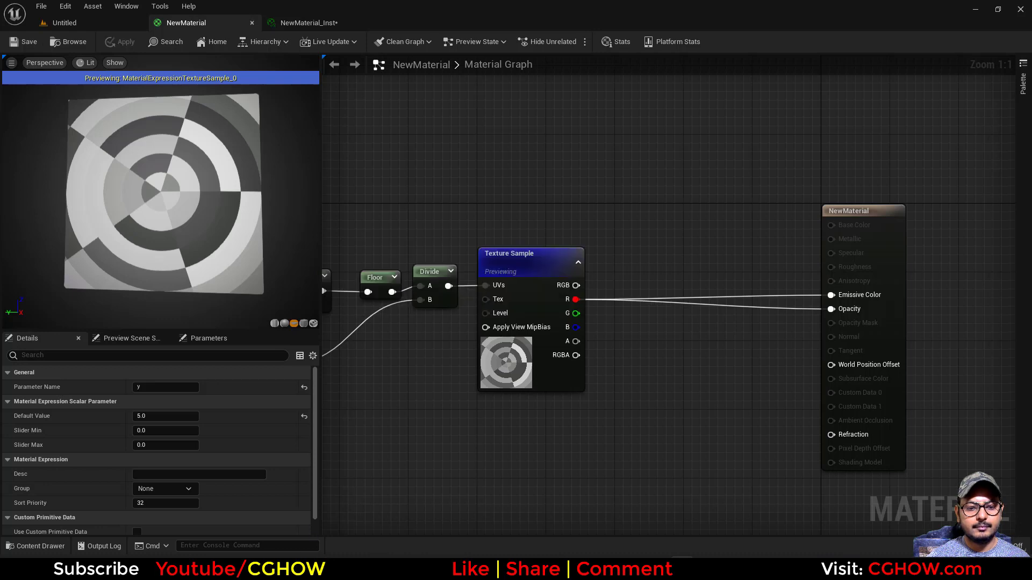
# Step: In NewMaterial_Inst, enable the x and y overrides and set x to 20 and y to about 12.36
pyautogui.click(309, 22)
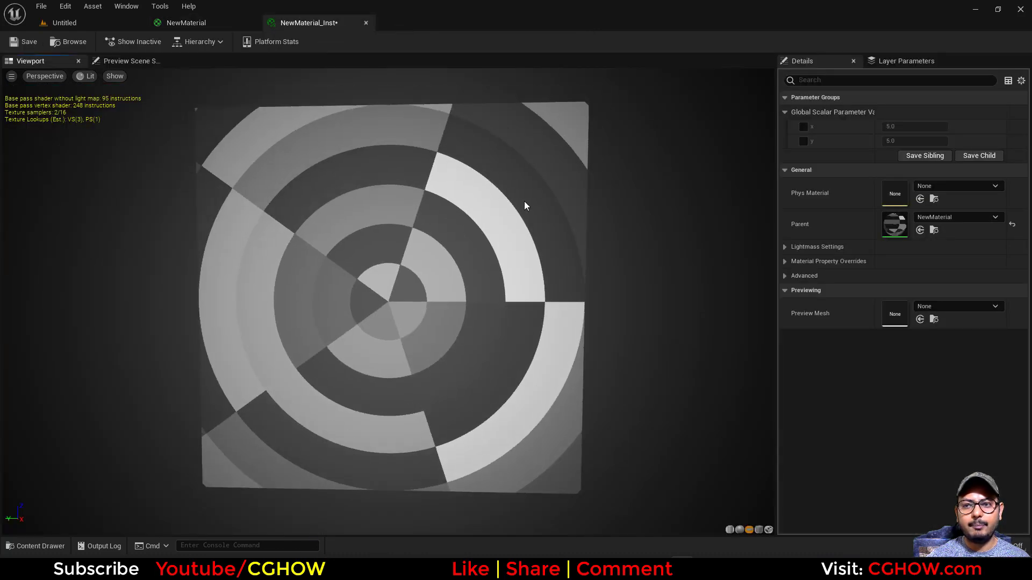
pyautogui.click(804, 127)
pyautogui.click(804, 141)
pyautogui.moveTo(888, 126); pyautogui.dragTo(866, 145)
pyautogui.click(916, 126)
pyautogui.write('20')
pyautogui.press('Return')
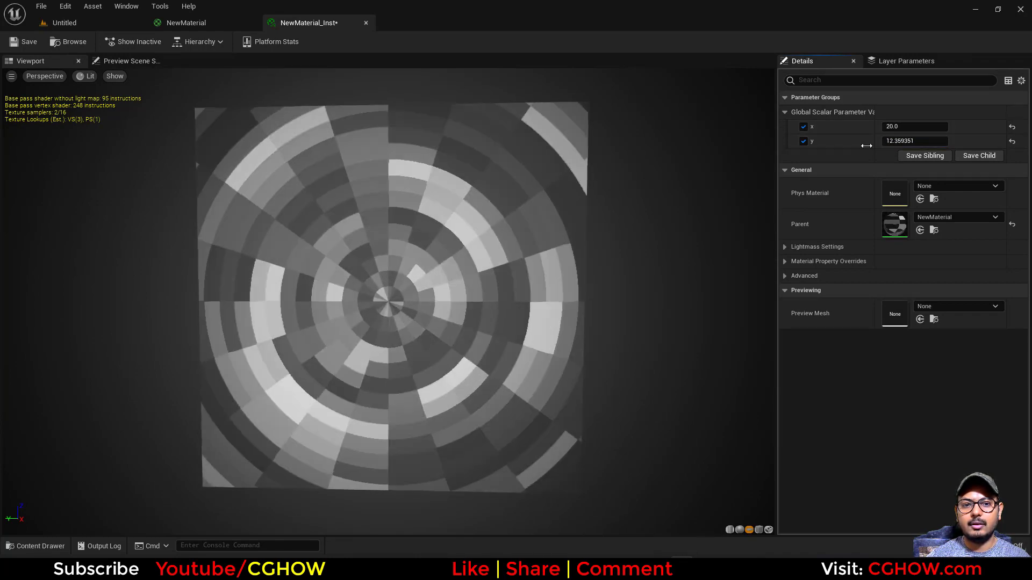
pyautogui.scroll(-3, 365, 168)
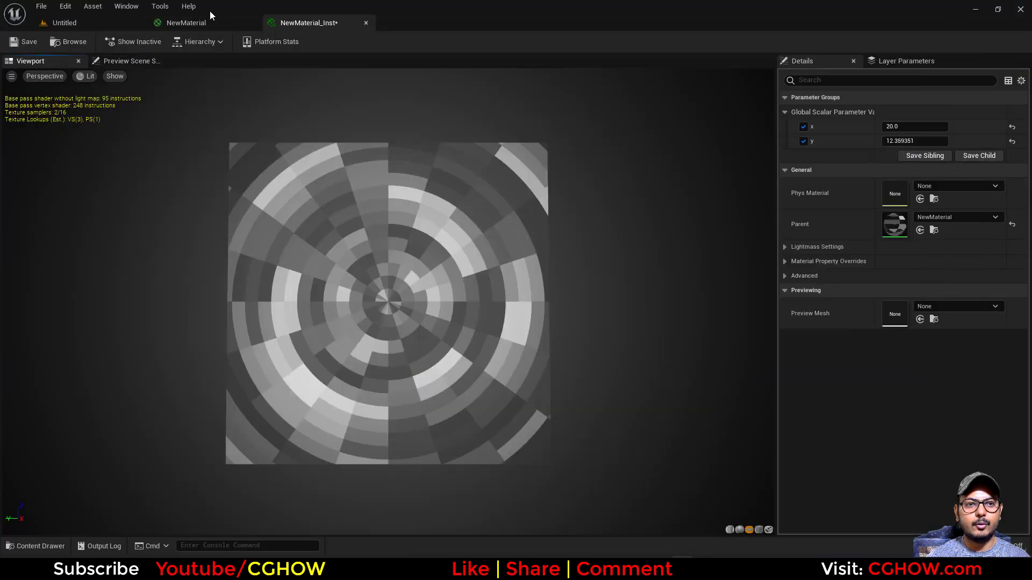
# Step: Return to the NewMaterial graph and add a TexCoord node below the y parameter
pyautogui.click(207, 20)
pyautogui.moveTo(472, 349); pyautogui.dragTo(672, 249, button='right')
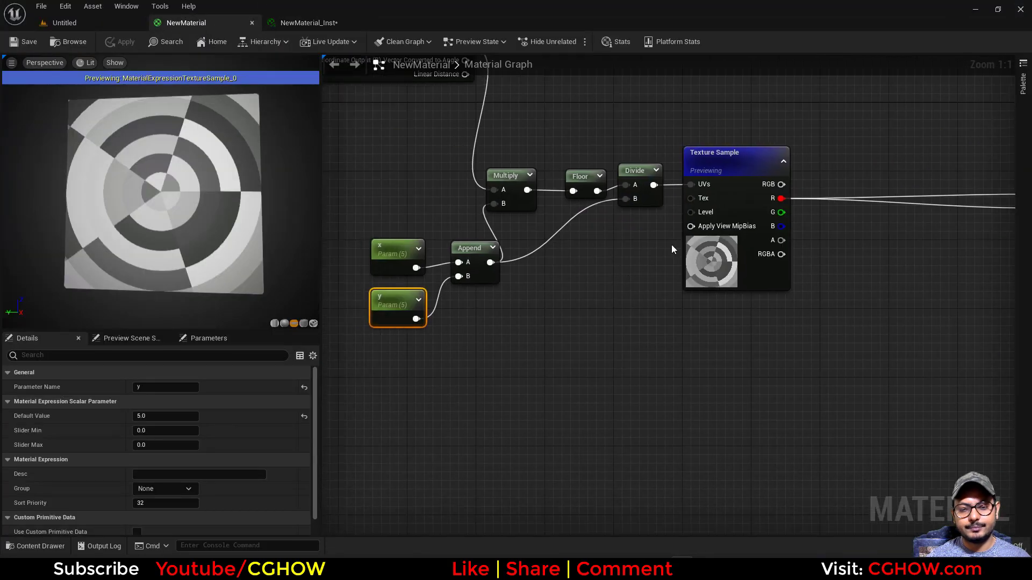
pyautogui.rightClick(469, 376)
pyautogui.write('rad')
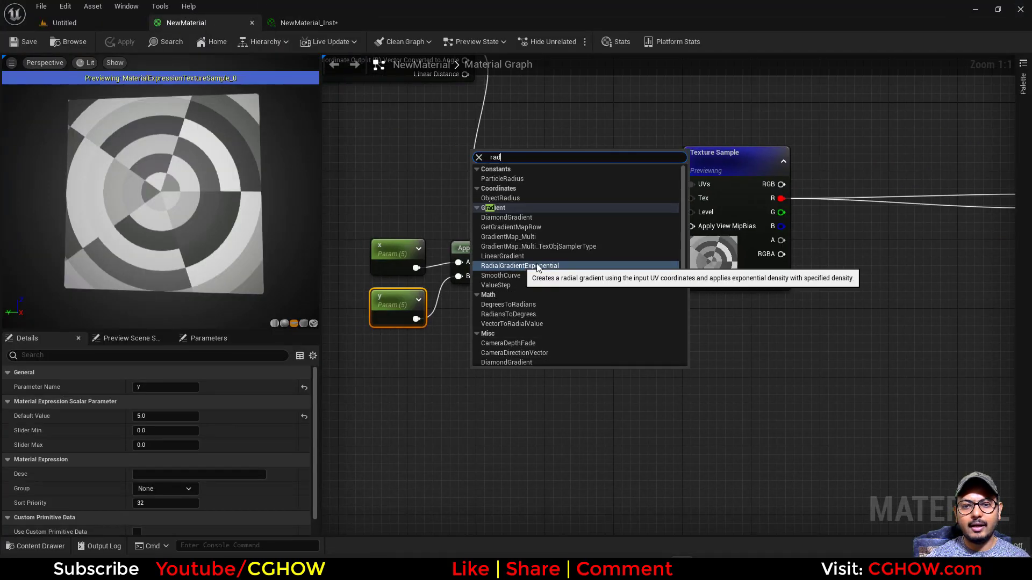
pyautogui.moveTo(379, 393); pyautogui.dragTo(444, 356, button='right')
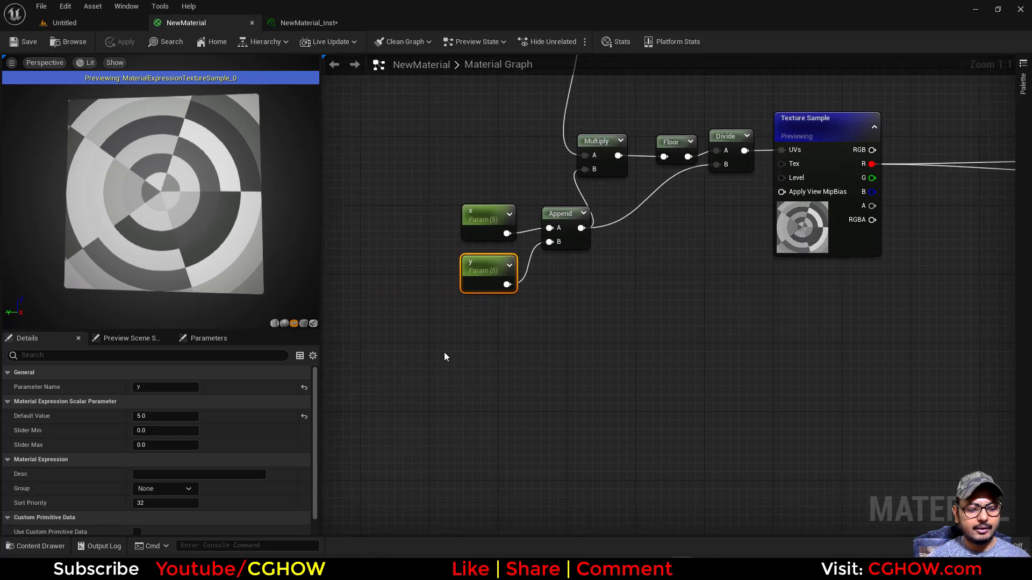
pyautogui.click(394, 334)
# Step: Add a Subtract node fed by the TexCoord on input A and set its Const B to 0.5
pyautogui.rightClick(469, 337)
pyautogui.write('si')
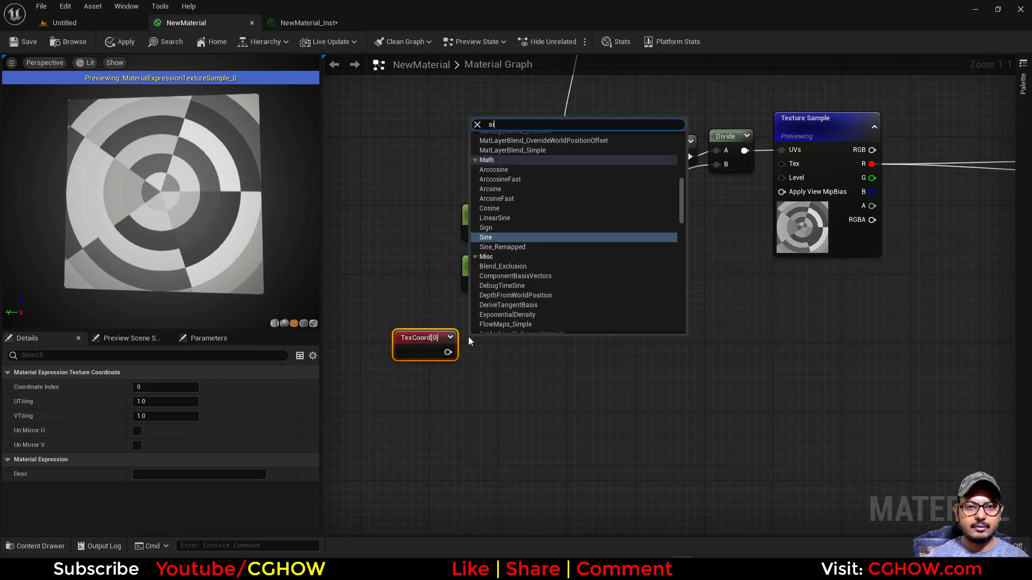
pyautogui.press('BackSpace')
pyautogui.write('ub')
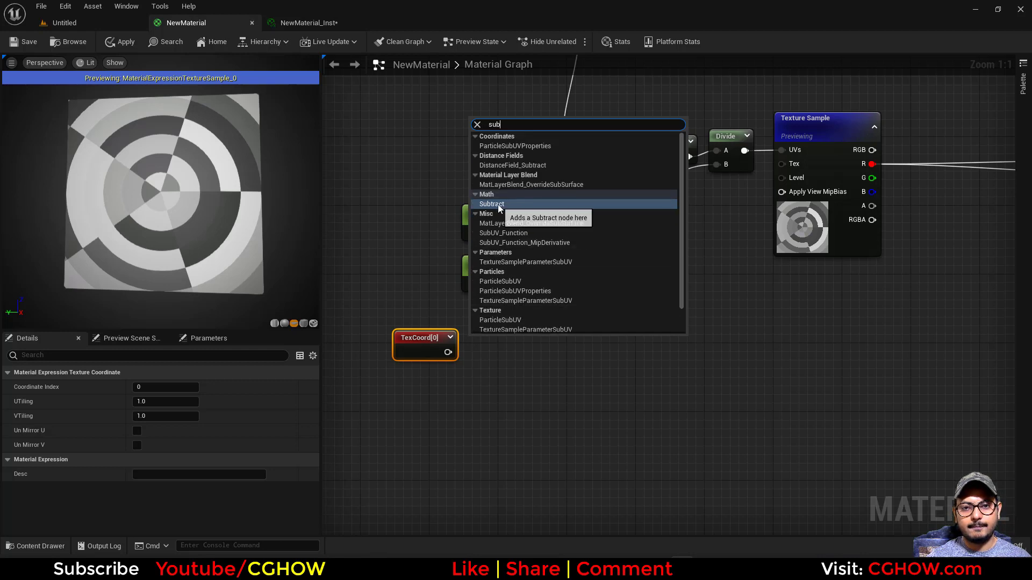
pyautogui.click(497, 204)
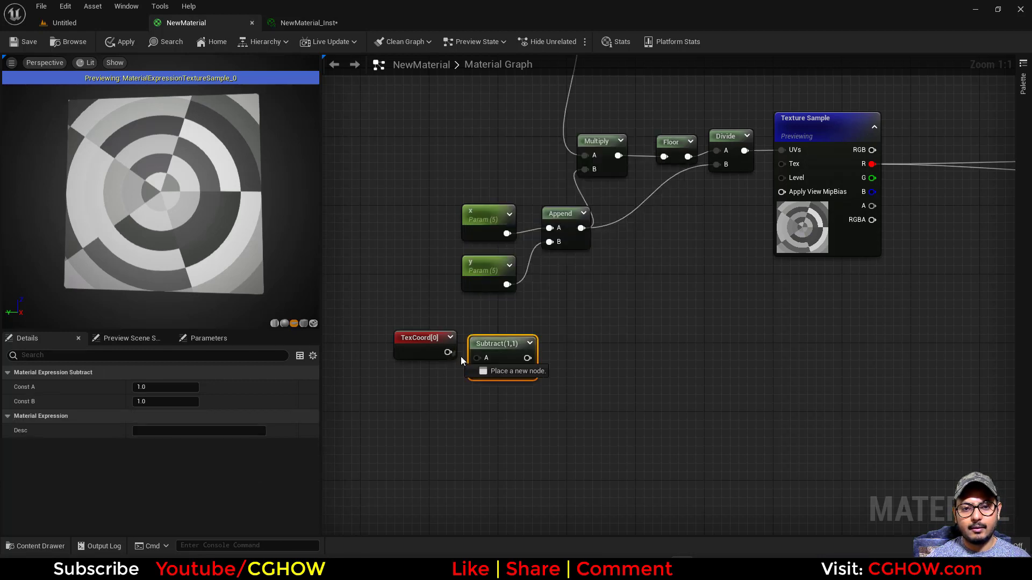
pyautogui.click(156, 405)
pyautogui.write('.5')
pyautogui.press('Return')
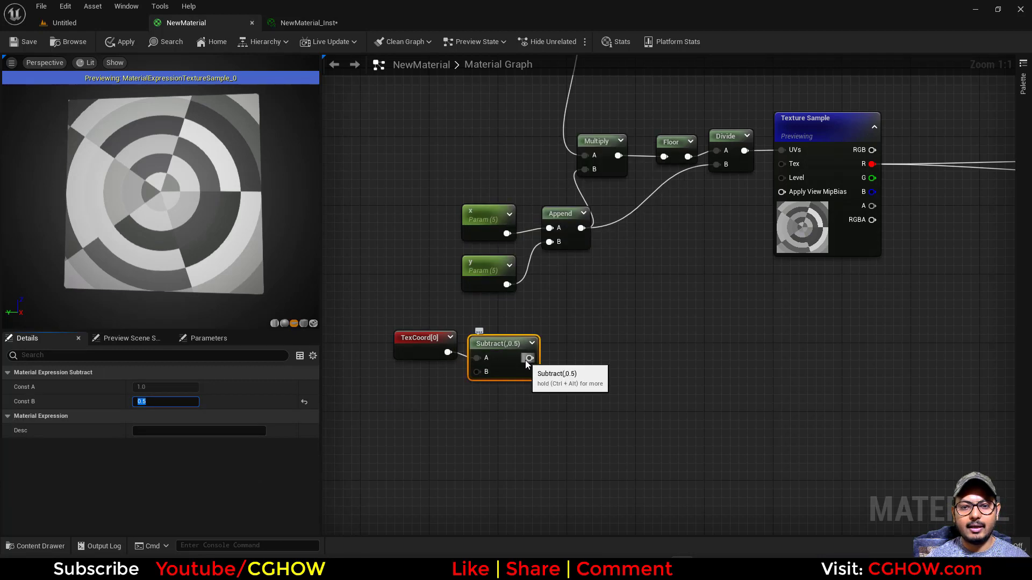
pyautogui.moveTo(525, 359); pyautogui.dragTo(563, 355)
pyautogui.write('len')
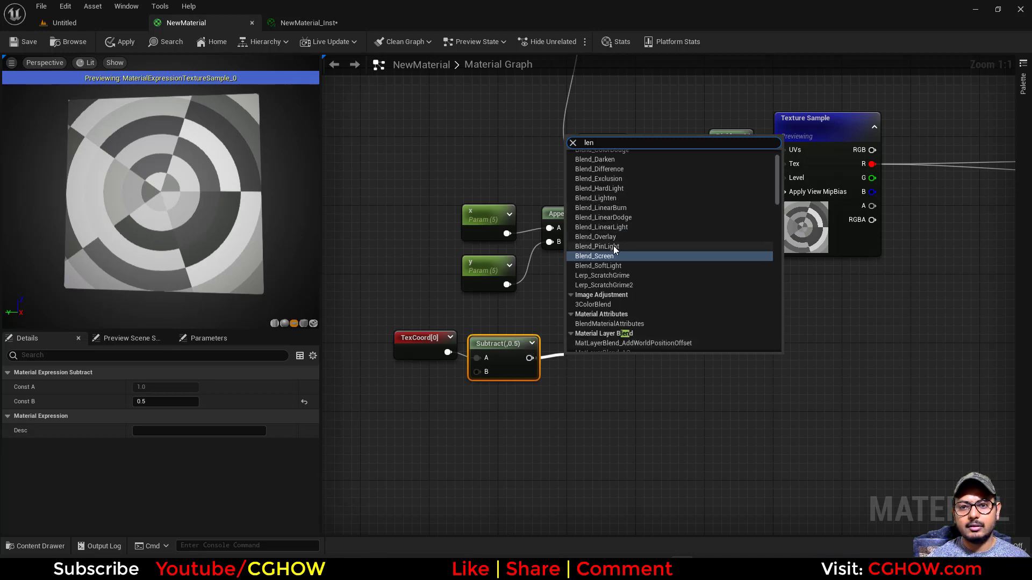
pyautogui.click(572, 429)
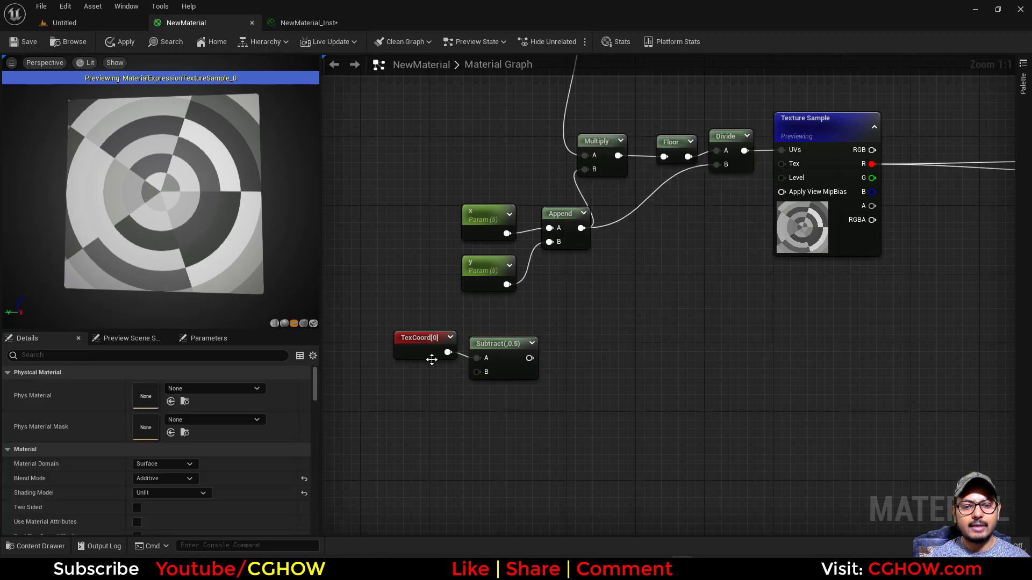
# Step: Shift the TexCoord node slightly away from the Subtract node and preview the TexCoord node's output
pyautogui.moveTo(426, 355); pyautogui.dragTo(413, 368)
pyautogui.press('space')
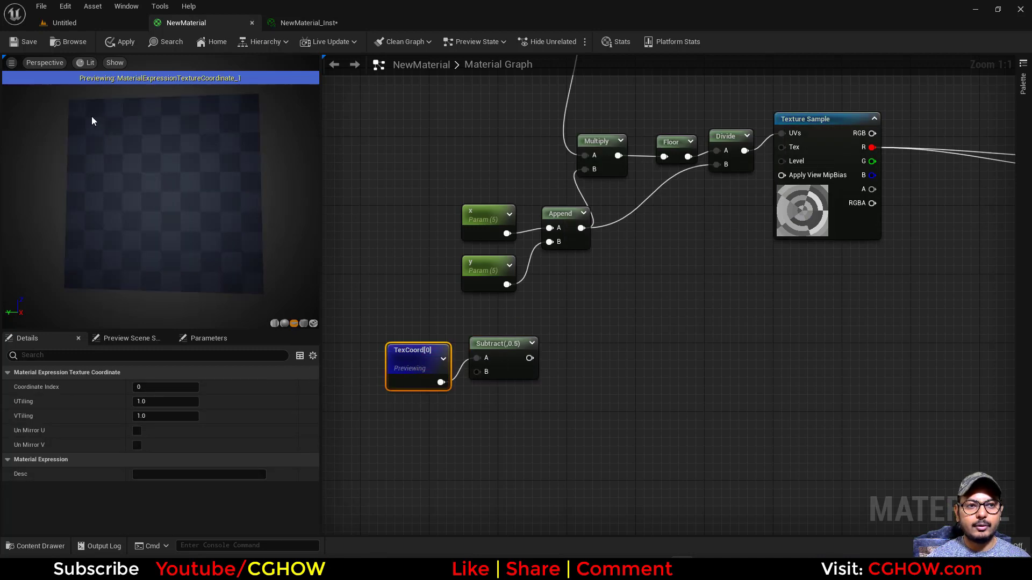